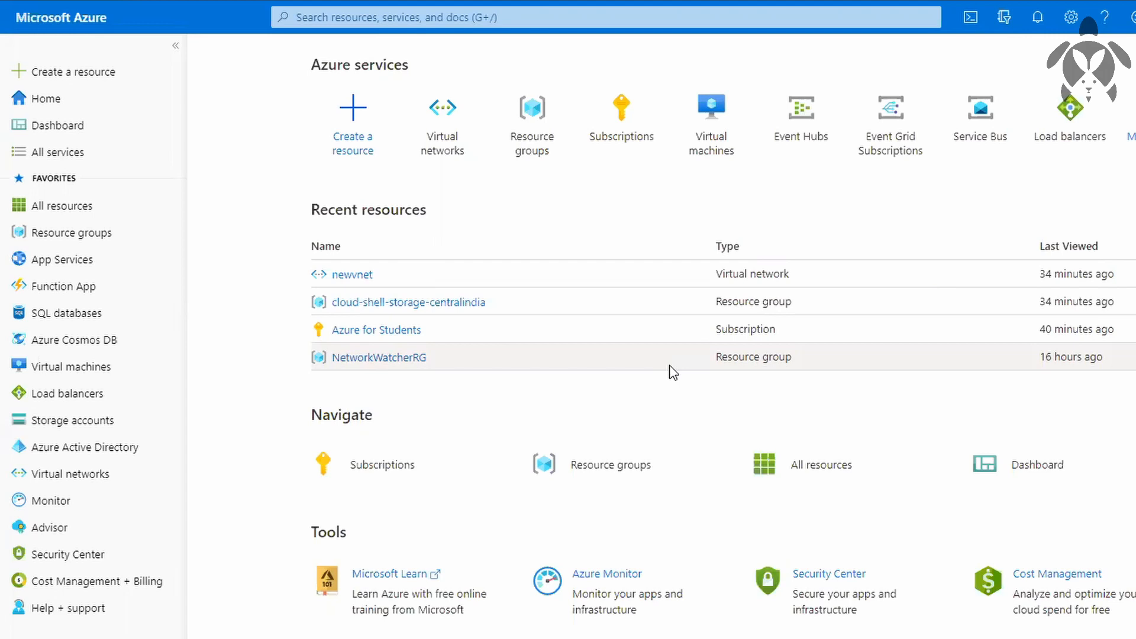
Start creating a new virtual network and create a resource group named new for it.
{"action": "left_click", "coordinate": [440, 139]}
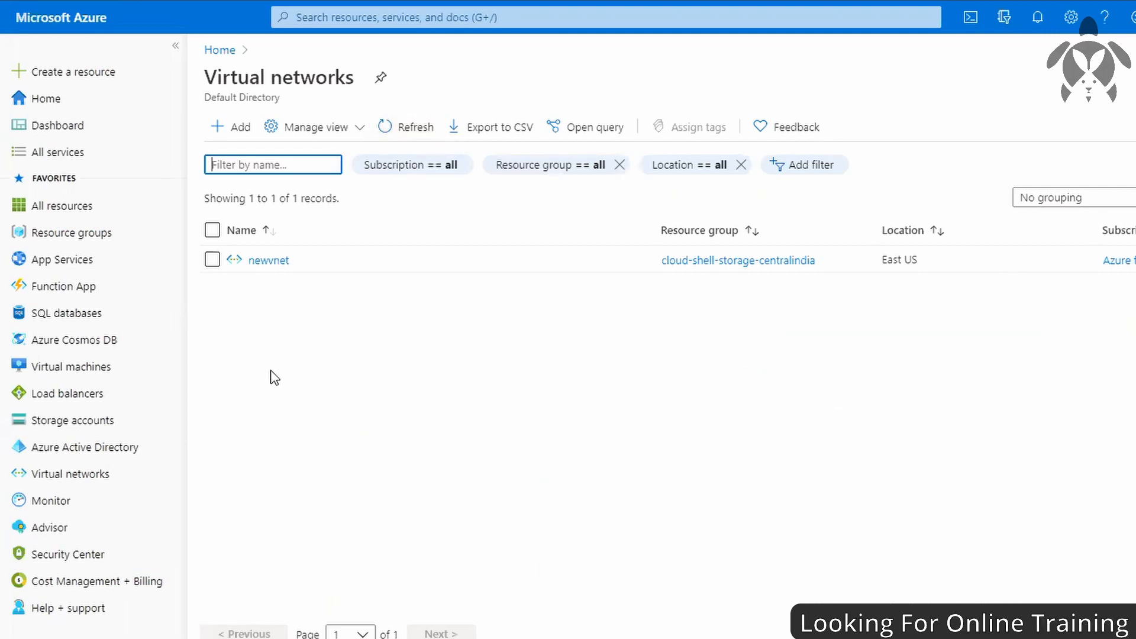
{"action": "left_click", "coordinate": [235, 128]}
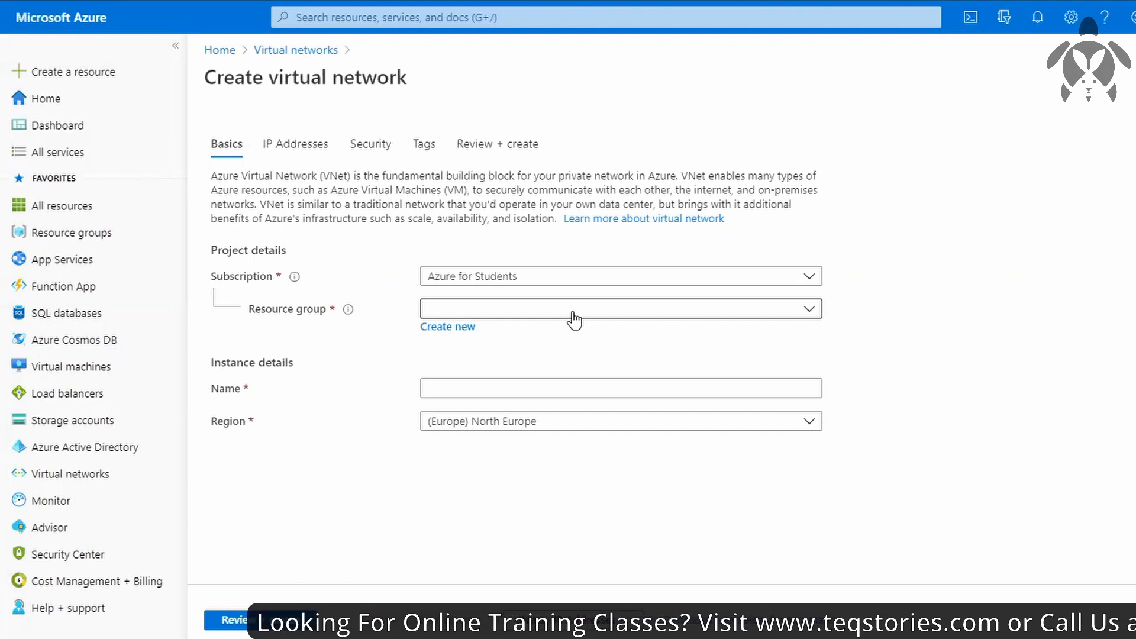
{"action": "left_click", "coordinate": [457, 328]}
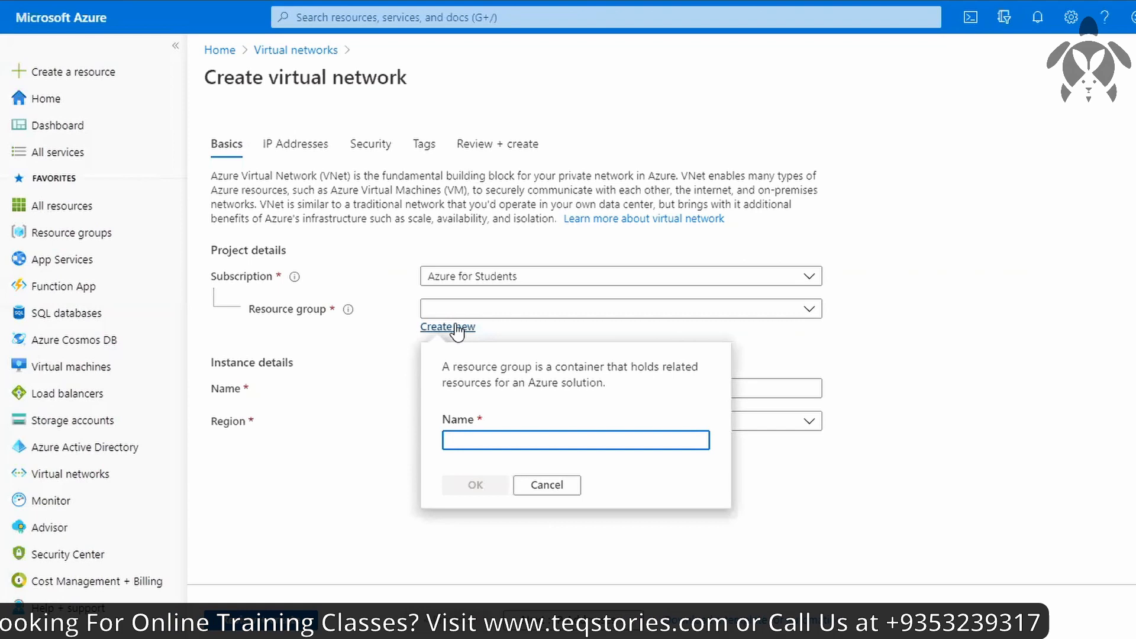
{"action": "type", "text": "newr"}
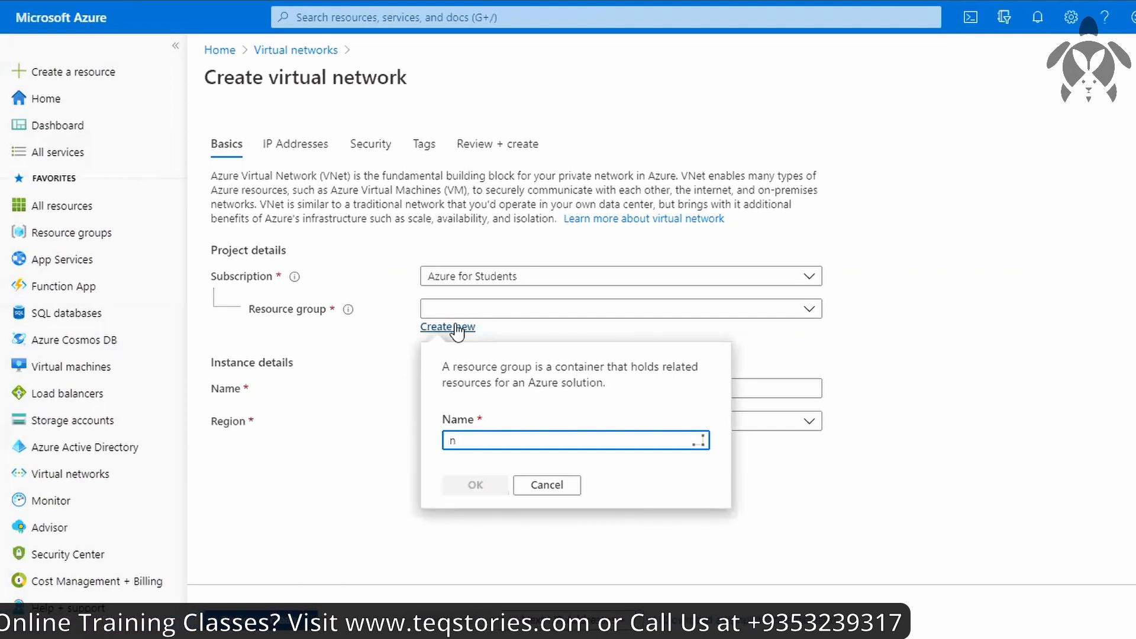
{"action": "key", "text": "BackSpace"}
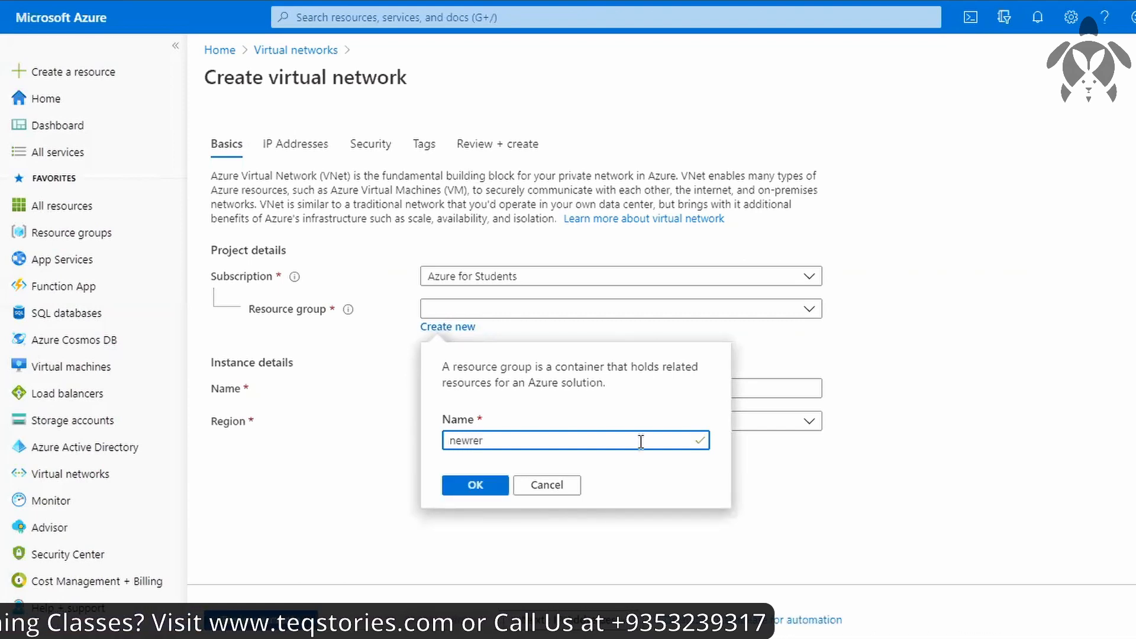
{"action": "key", "text": "Return"}
Name the virtual network newvirtualnetwork and set its region to (US) East US.
{"action": "left_click", "coordinate": [475, 393]}
{"action": "type", "text": "new"}
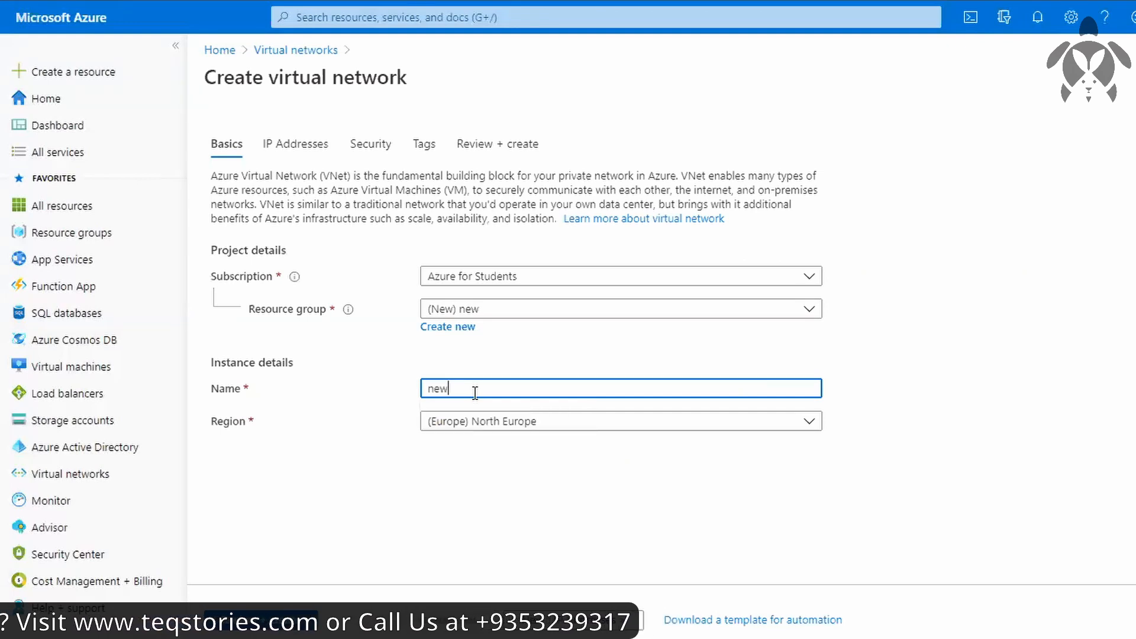
{"action": "type", "text": "virtual"}
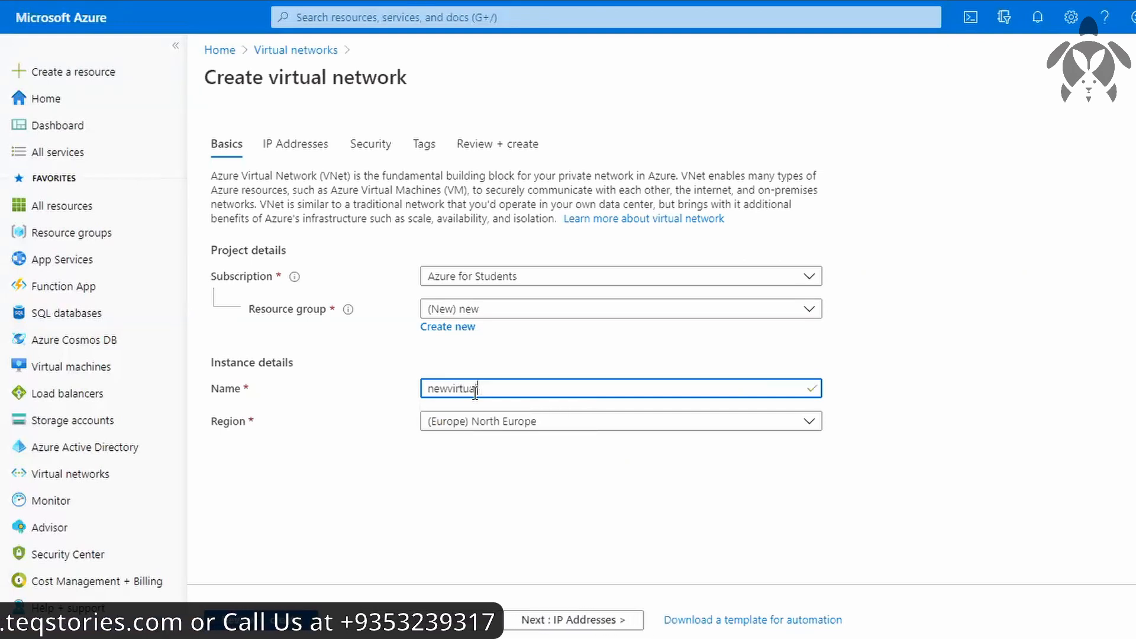
{"action": "type", "text": "network"}
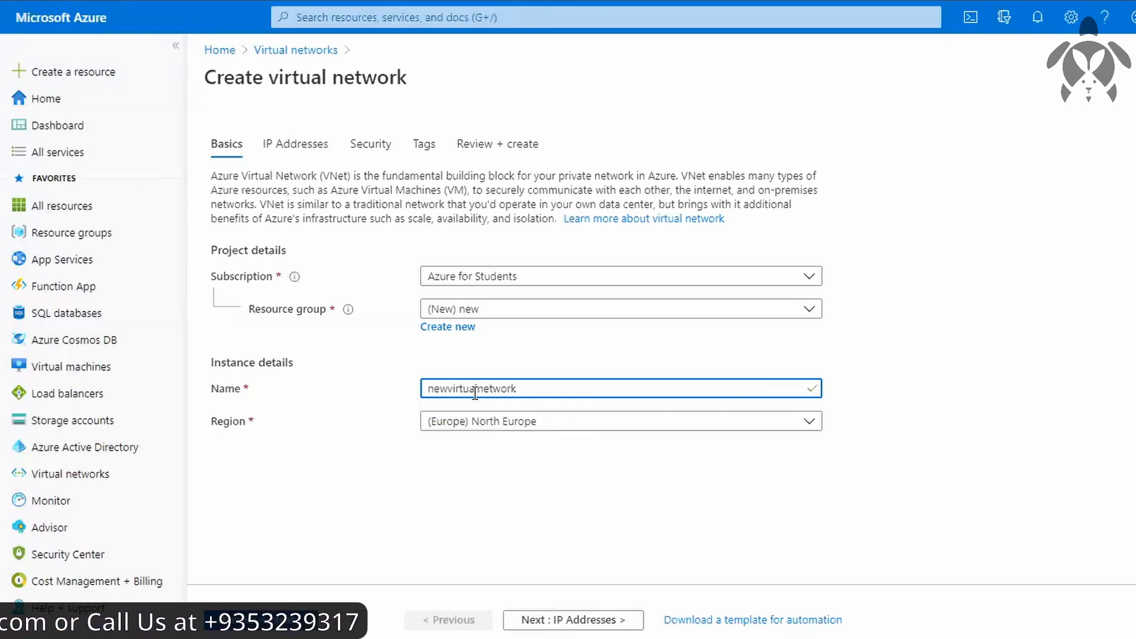
{"action": "left_click", "coordinate": [529, 426]}
{"action": "left_click", "coordinate": [485, 78]}
{"action": "left_click", "coordinate": [472, 434]}
{"action": "left_click", "coordinate": [487, 112]}
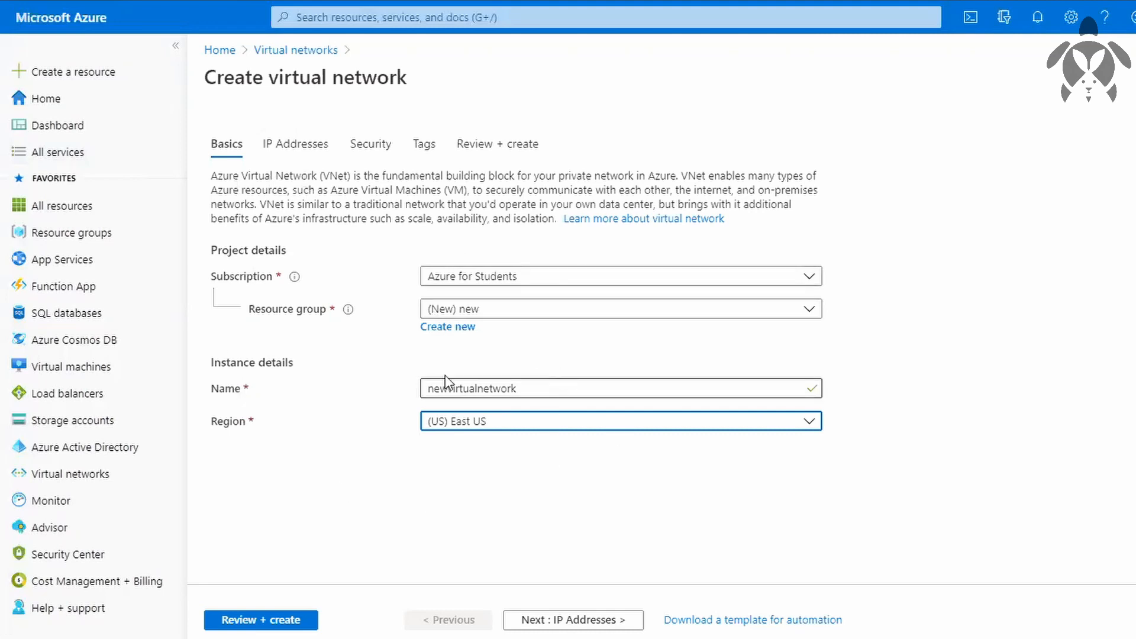
In the network's IP address settings, set the IPv4 address space to 10.1.0.0/24.
{"action": "left_click", "coordinate": [271, 145]}
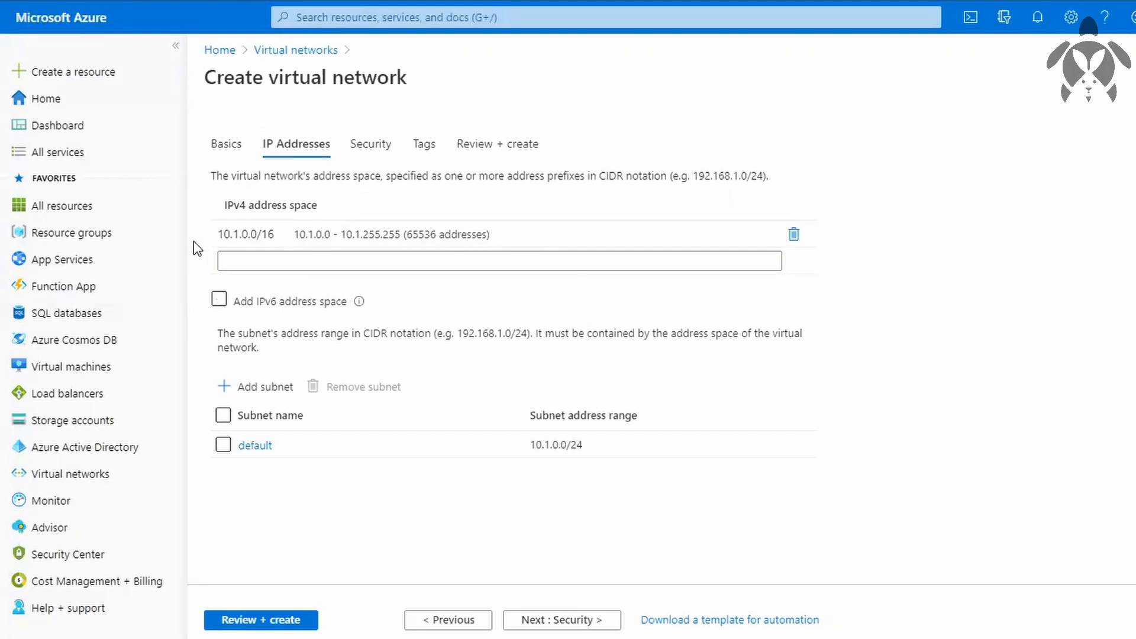
{"action": "left_click", "coordinate": [223, 236]}
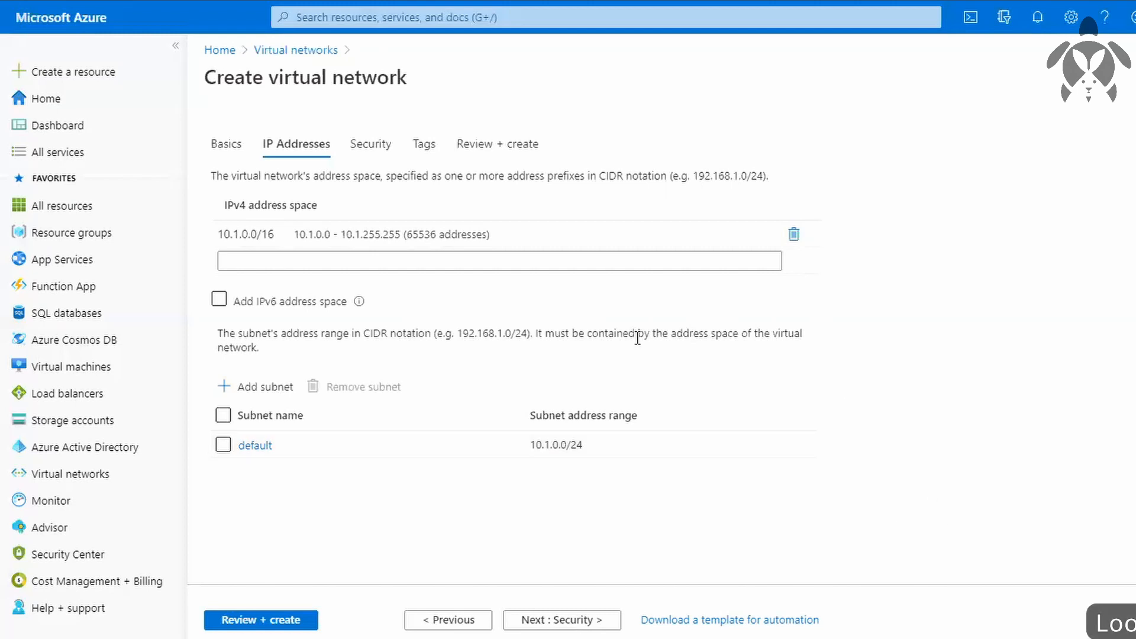
{"action": "left_click", "coordinate": [515, 237]}
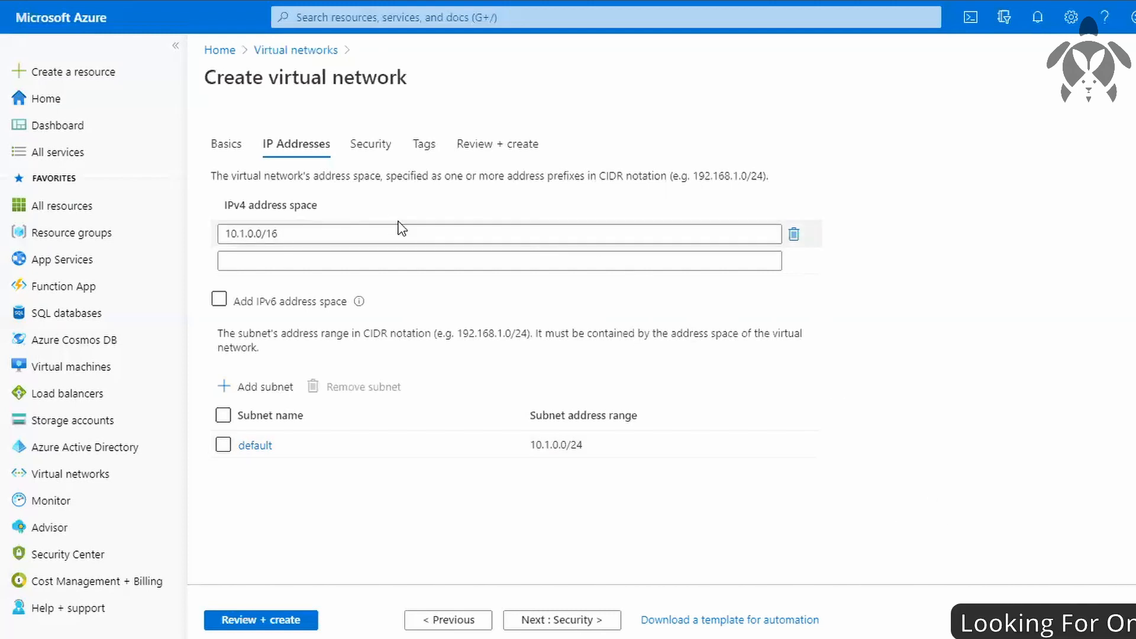
{"action": "left_click", "coordinate": [373, 238]}
{"action": "key", "text": "BackSpace"}
{"action": "key", "text": "BackSpace"}
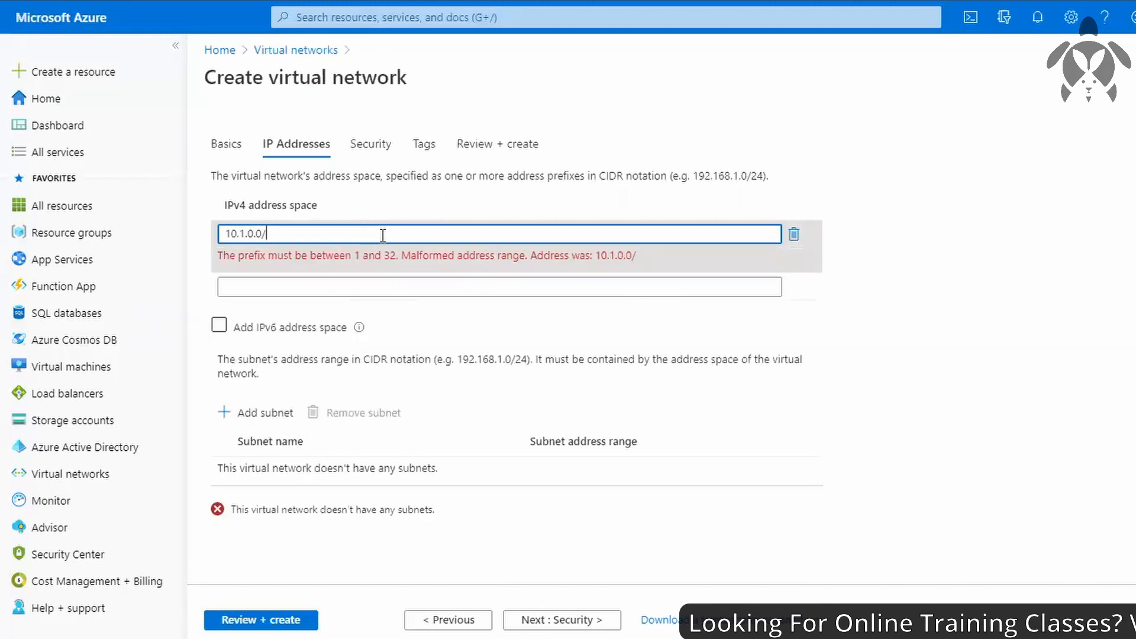
{"action": "type", "text": "24"}
{"action": "left_click", "coordinate": [978, 380]}
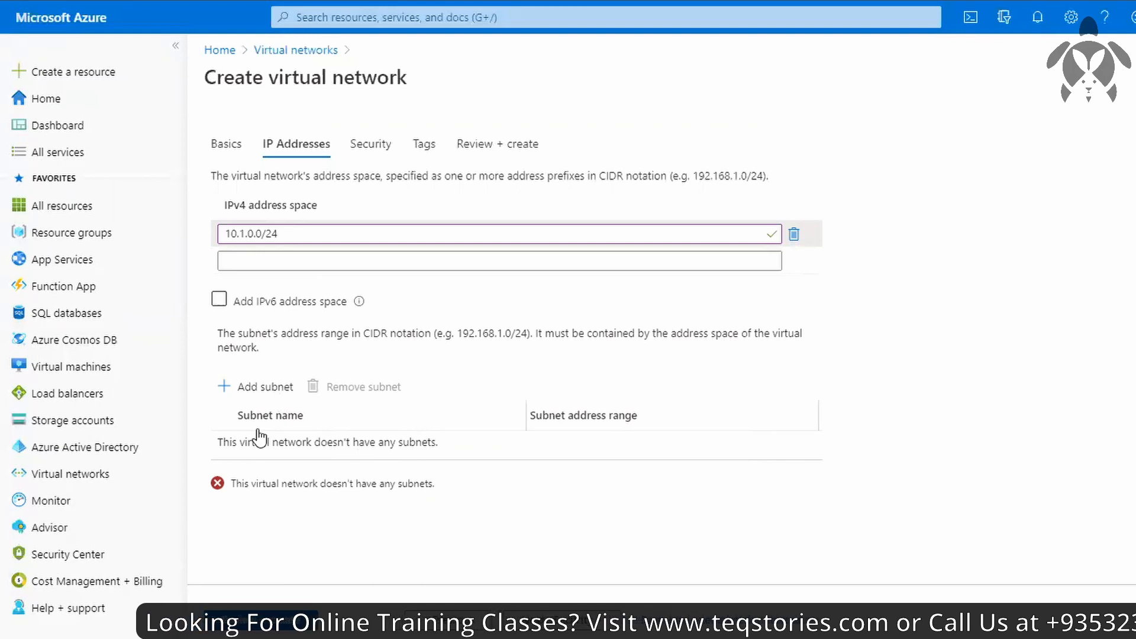
Change the IPv4 address space of the virtual network to 10.1.0.0/20.
{"action": "left_click", "coordinate": [292, 235]}
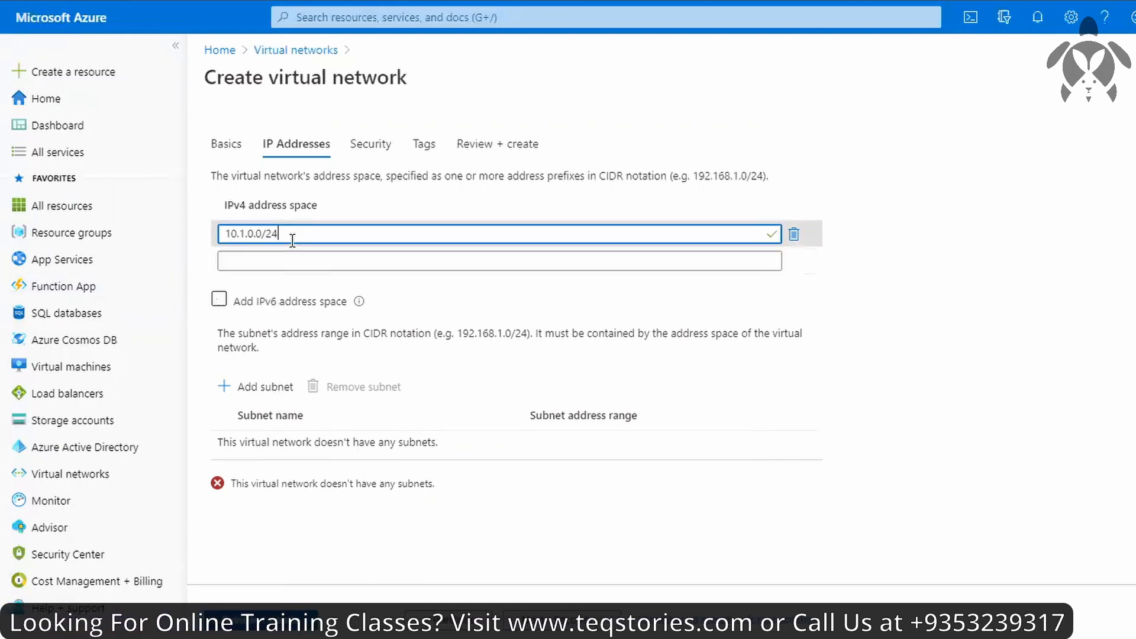
{"action": "key", "text": "BackSpace"}
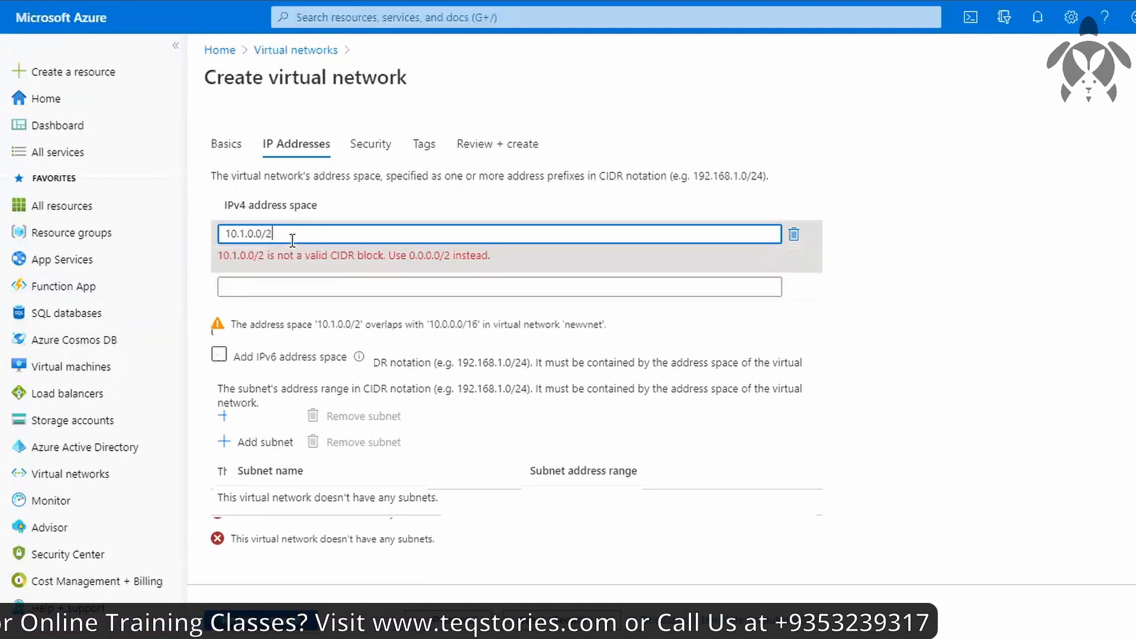
{"action": "type", "text": "0"}
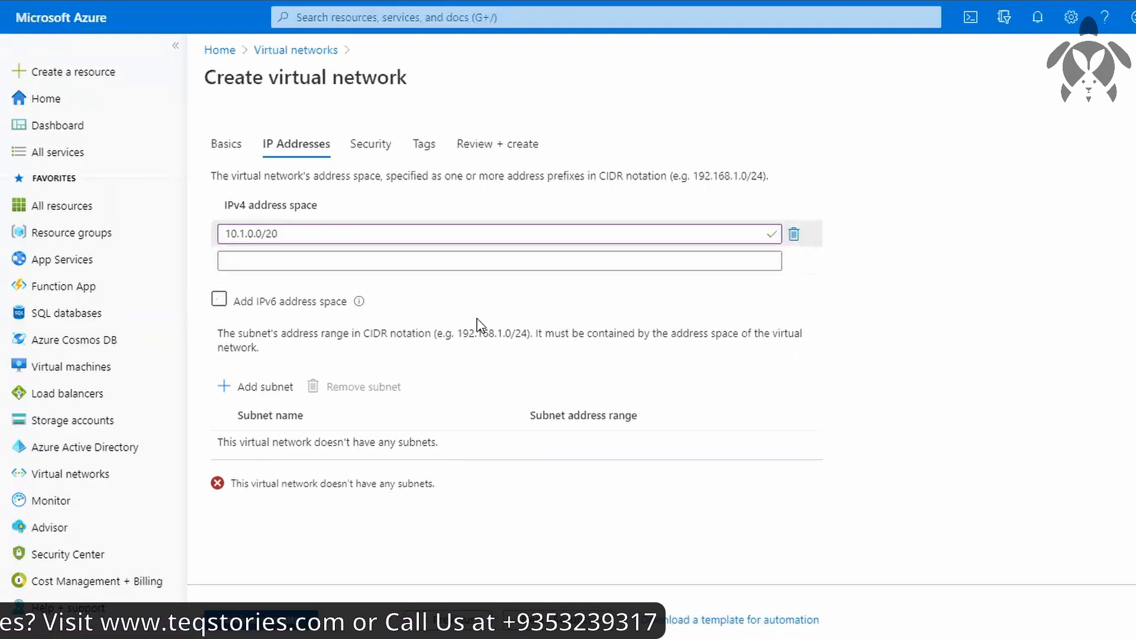
Start adding a subnet named sub1 and enter the subnet address range 10.1.1.0/20.
{"action": "left_click", "coordinate": [269, 390]}
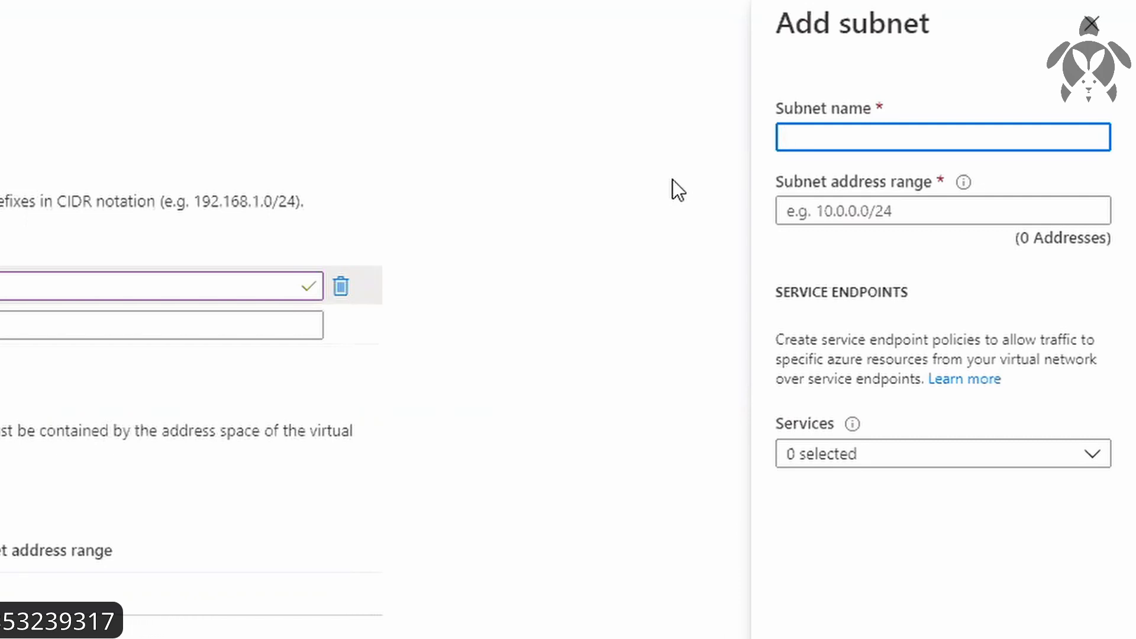
{"action": "type", "text": "sub"}
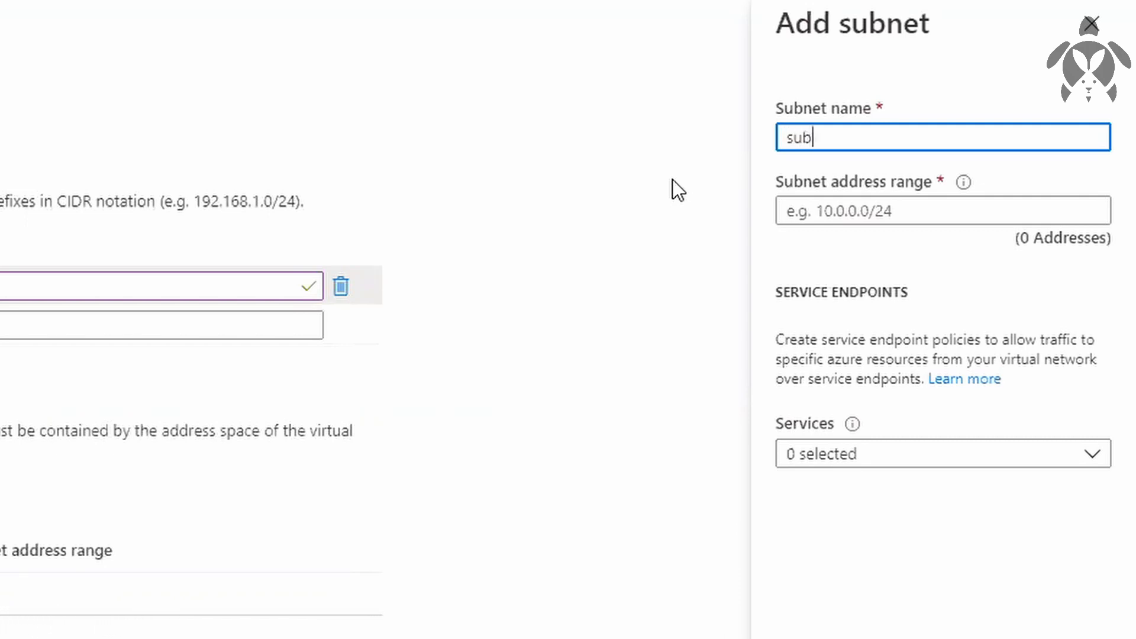
{"action": "type", "text": "1"}
{"action": "left_click", "coordinate": [844, 210]}
{"action": "type", "text": "10"}
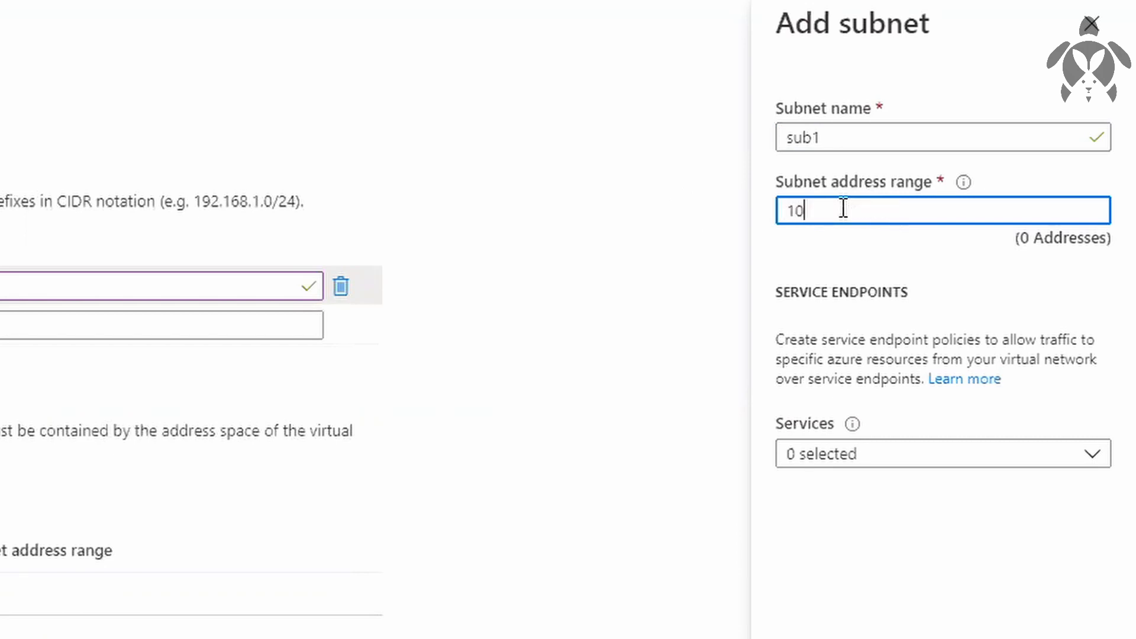
{"action": "type", "text": ".1.0"}
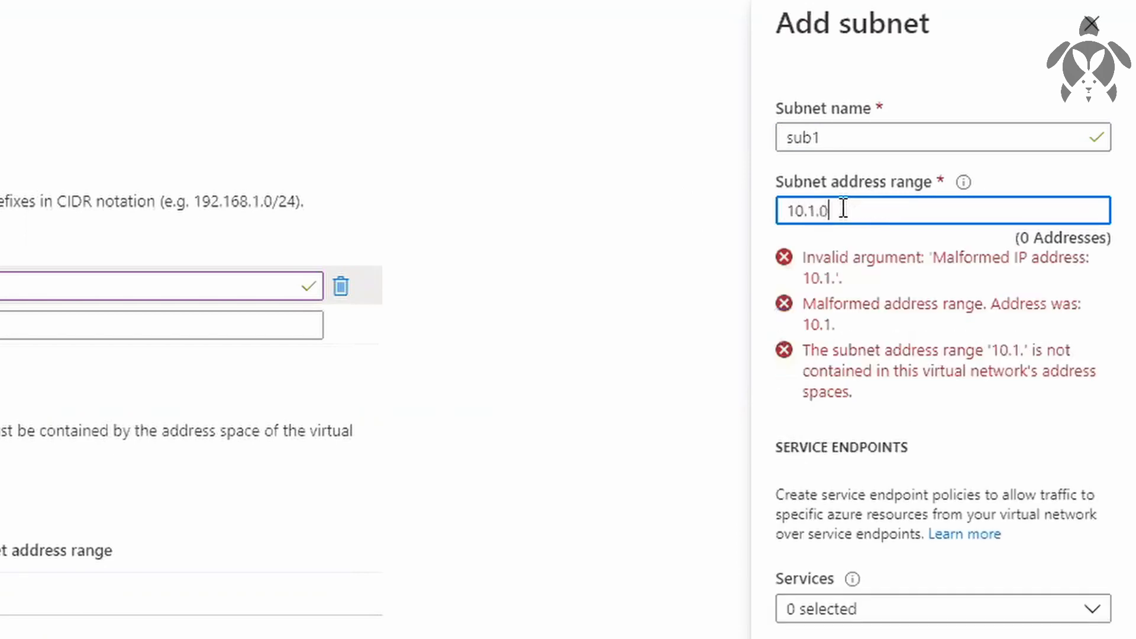
{"action": "key", "text": "BackSpace"}
{"action": "type", "text": "1."}
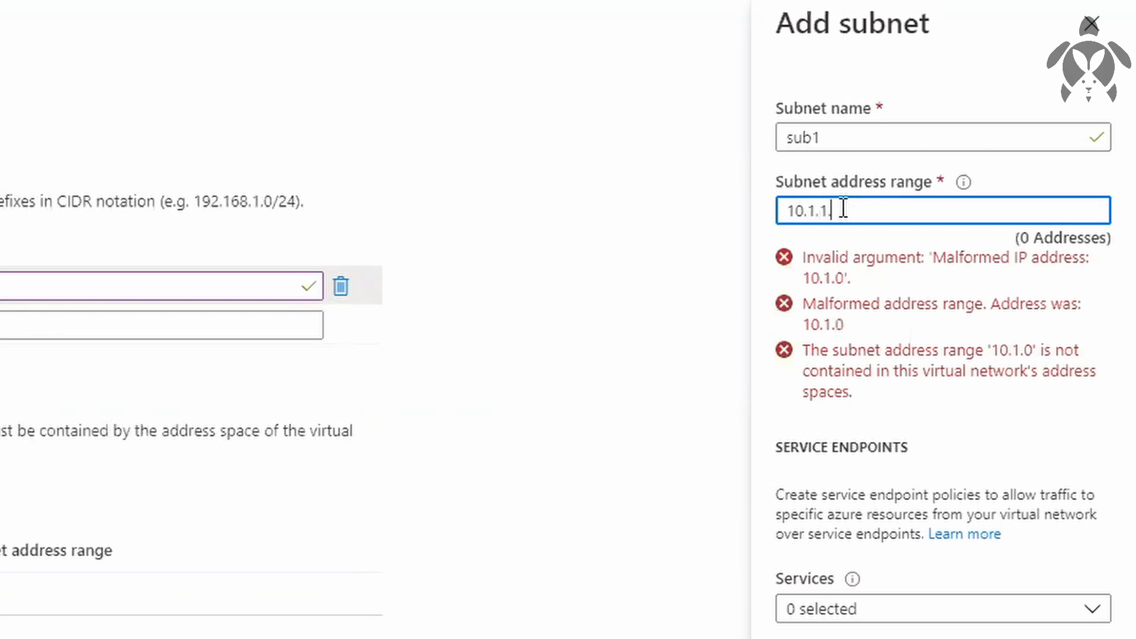
{"action": "type", "text": "0/"}
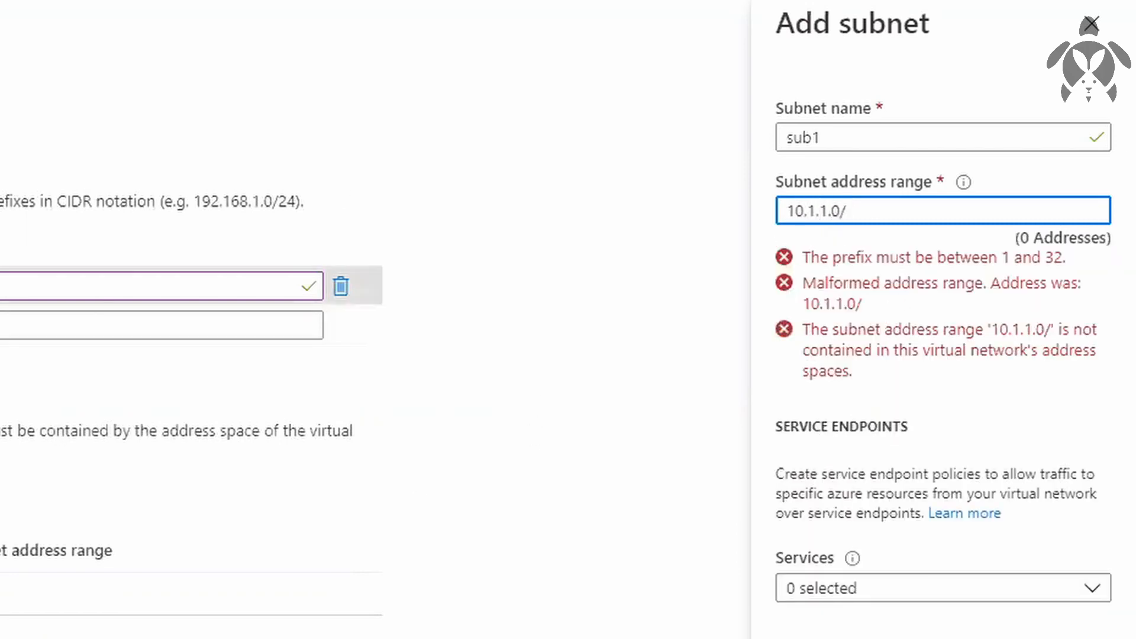
{"action": "type", "text": "20"}
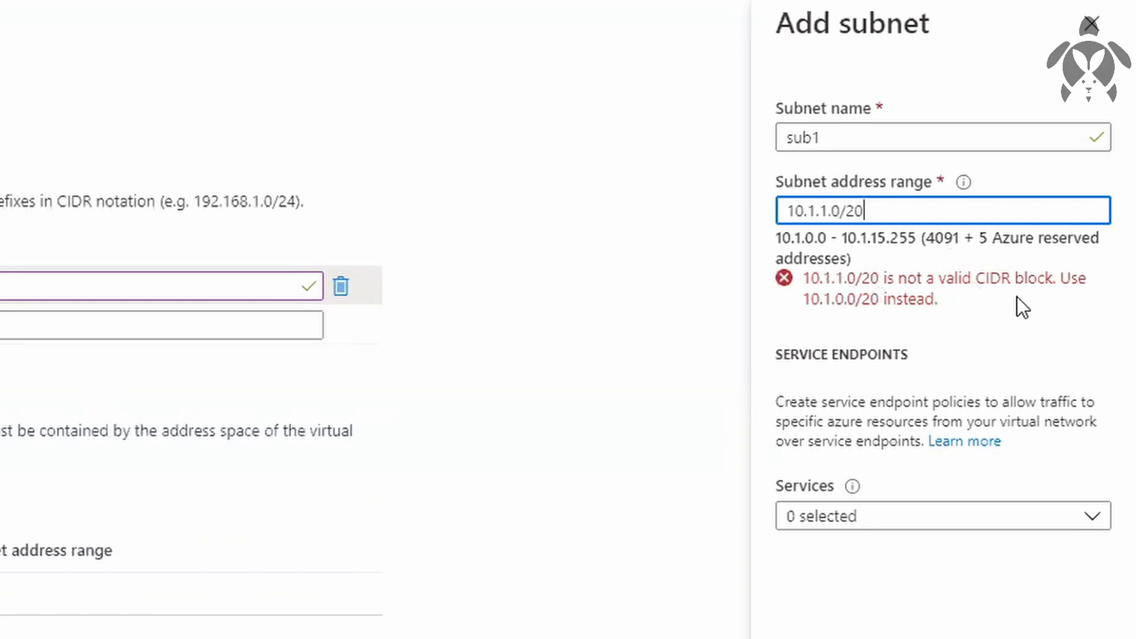
Correct the address range of sub1 to 10.1.1.0/24 and add the subnet.
{"action": "key", "text": "BackSpace"}
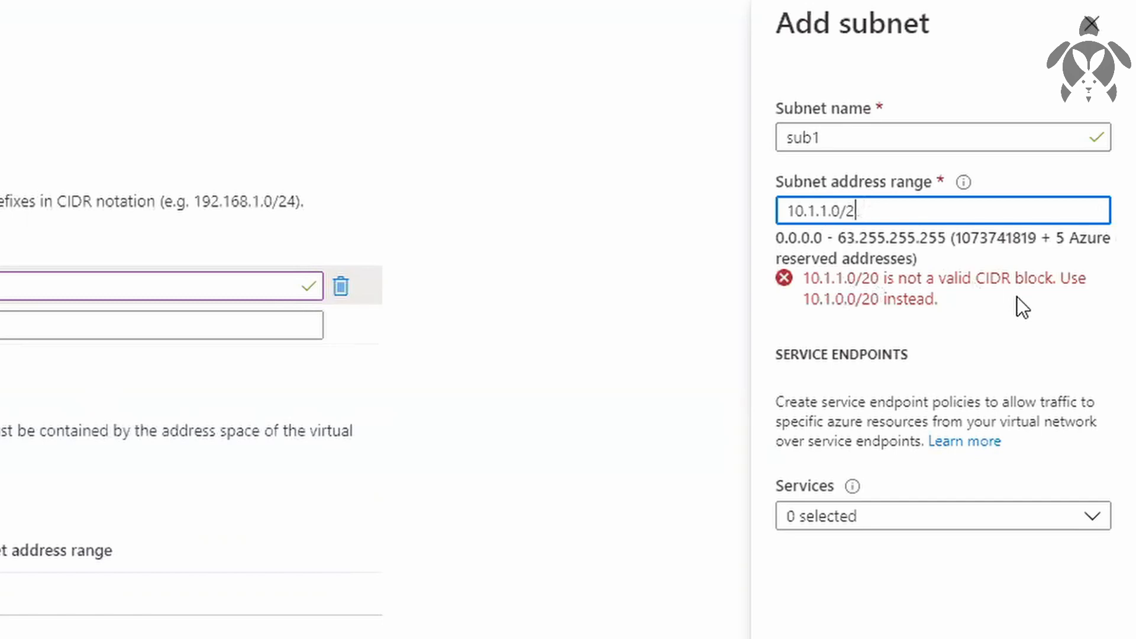
{"action": "type", "text": "4"}
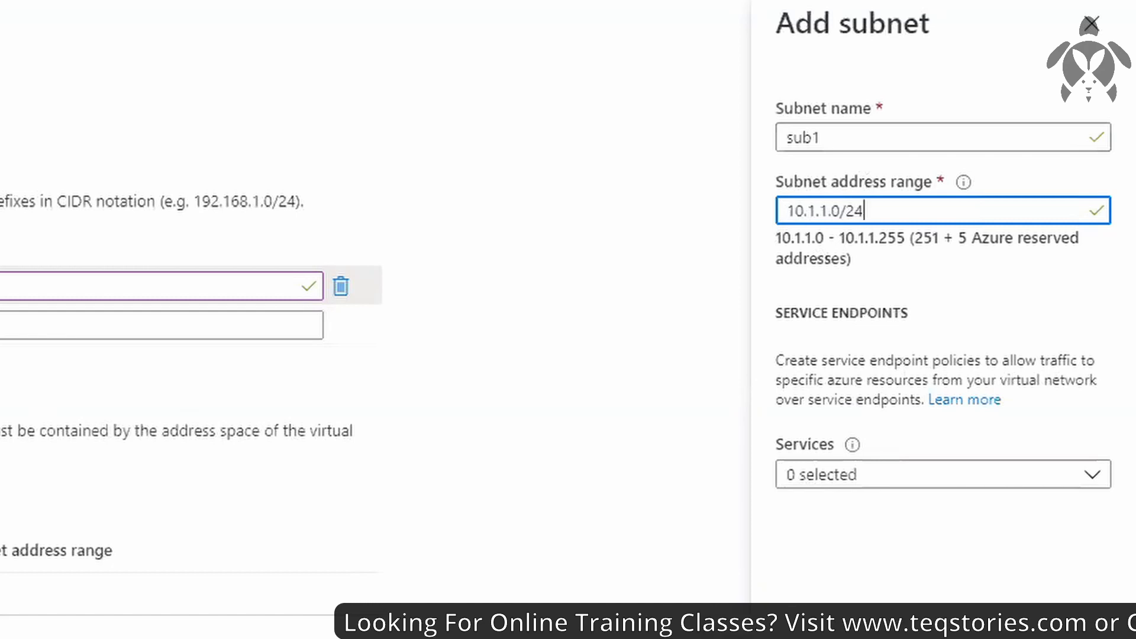
{"action": "left_click", "coordinate": [829, 599]}
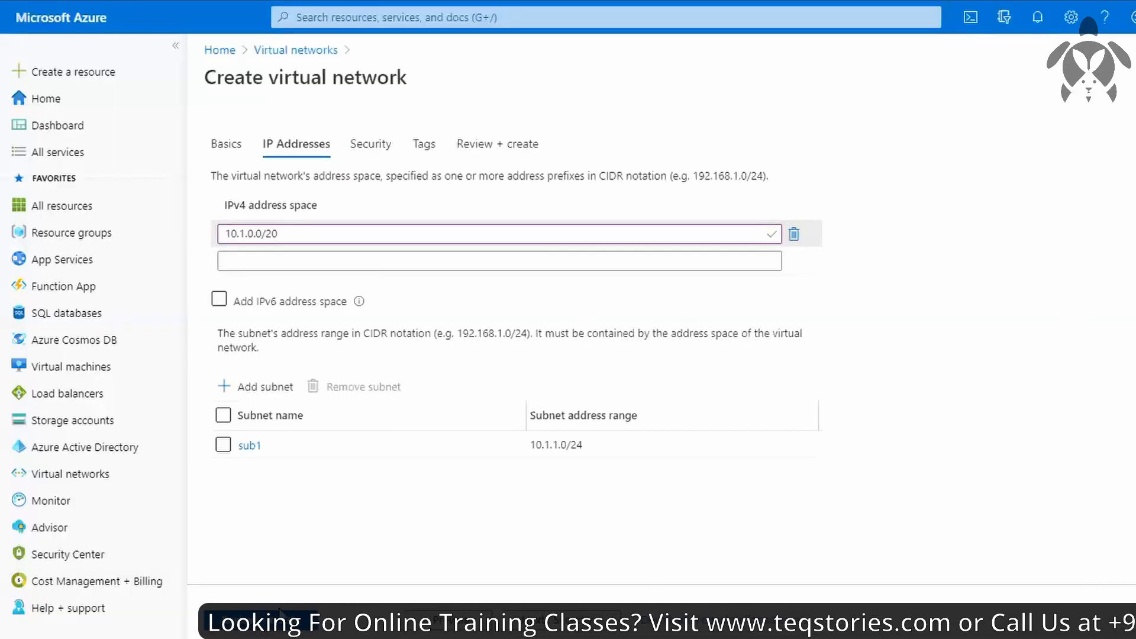
Start adding a second subnet named sub2 and set its address range to 10.1.2.0/24.
{"action": "left_click", "coordinate": [257, 394]}
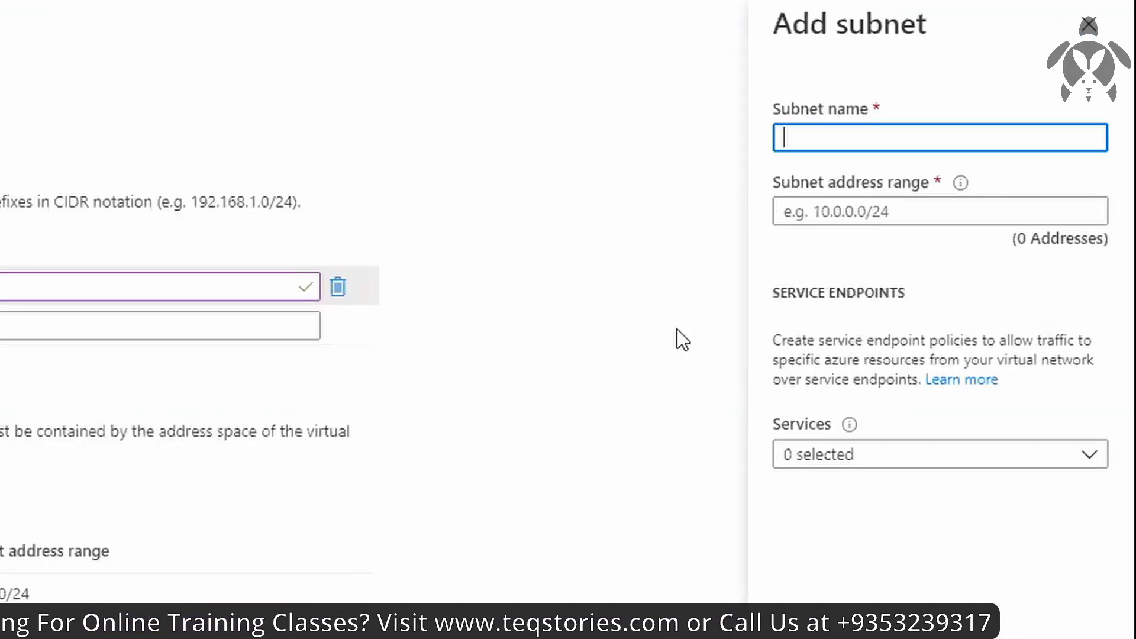
{"action": "type", "text": "sub"}
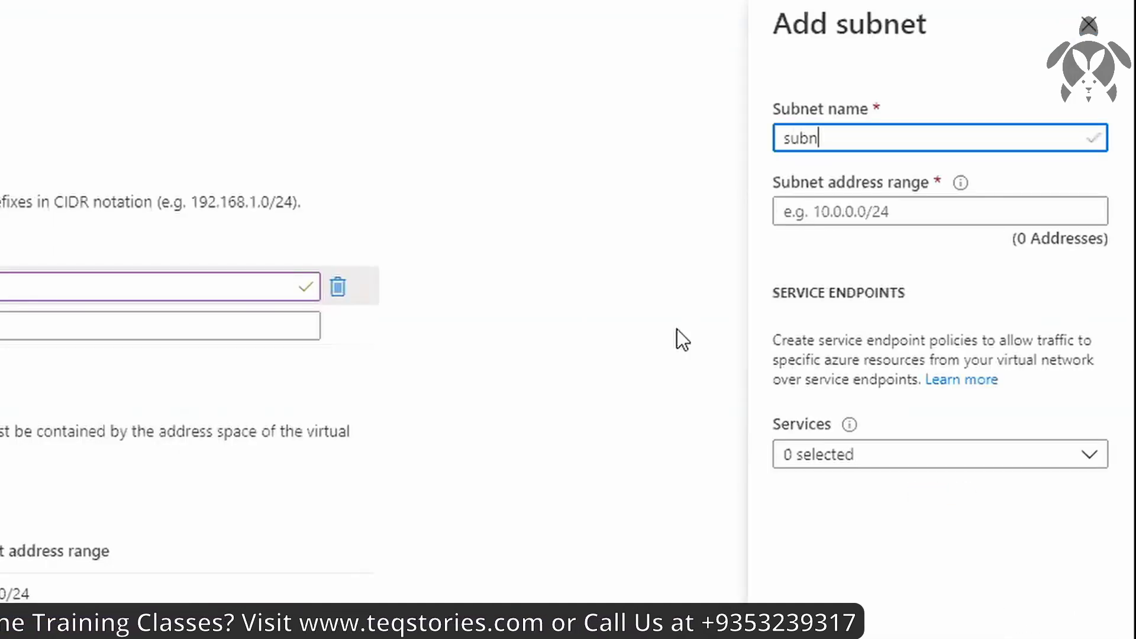
{"action": "type", "text": "2"}
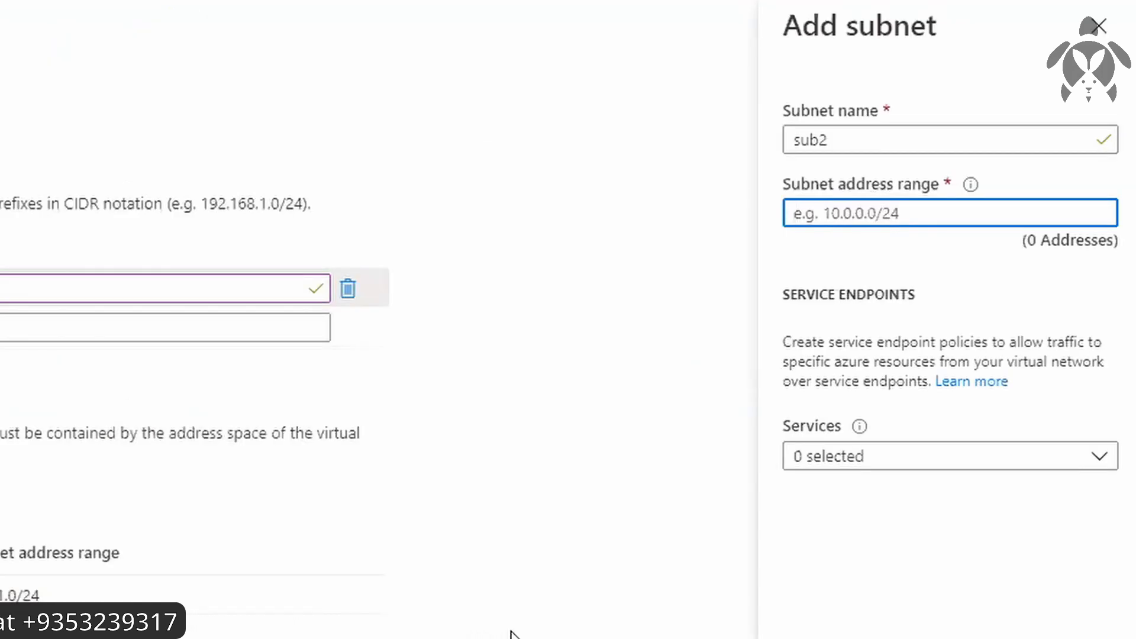
{"action": "type", "text": "10.1"}
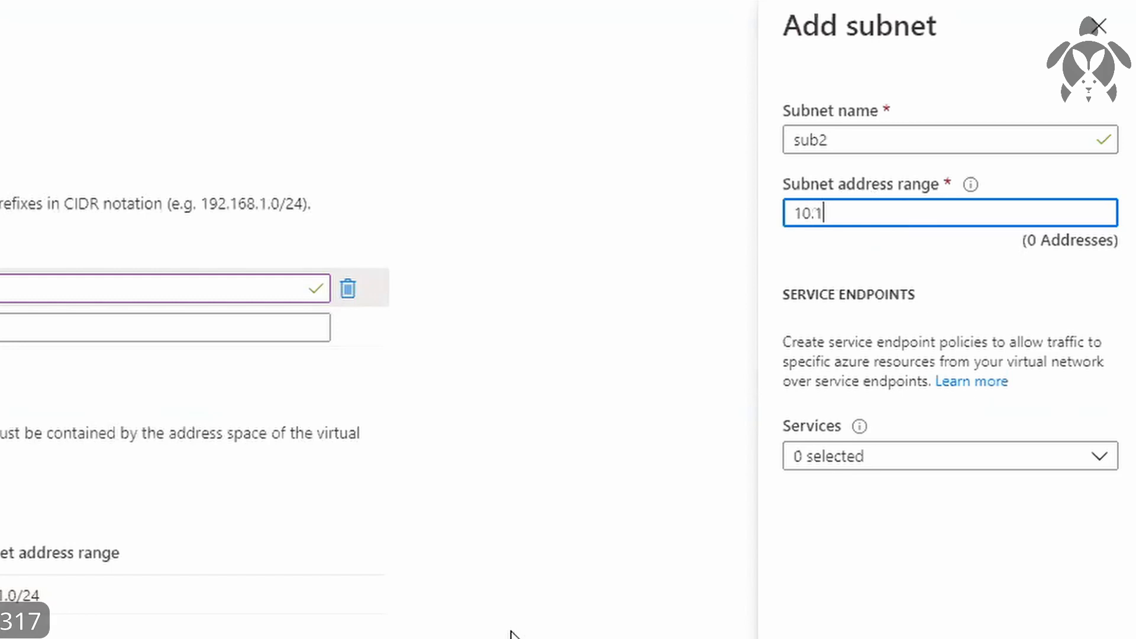
{"action": "type", "text": ".1.1.0/"}
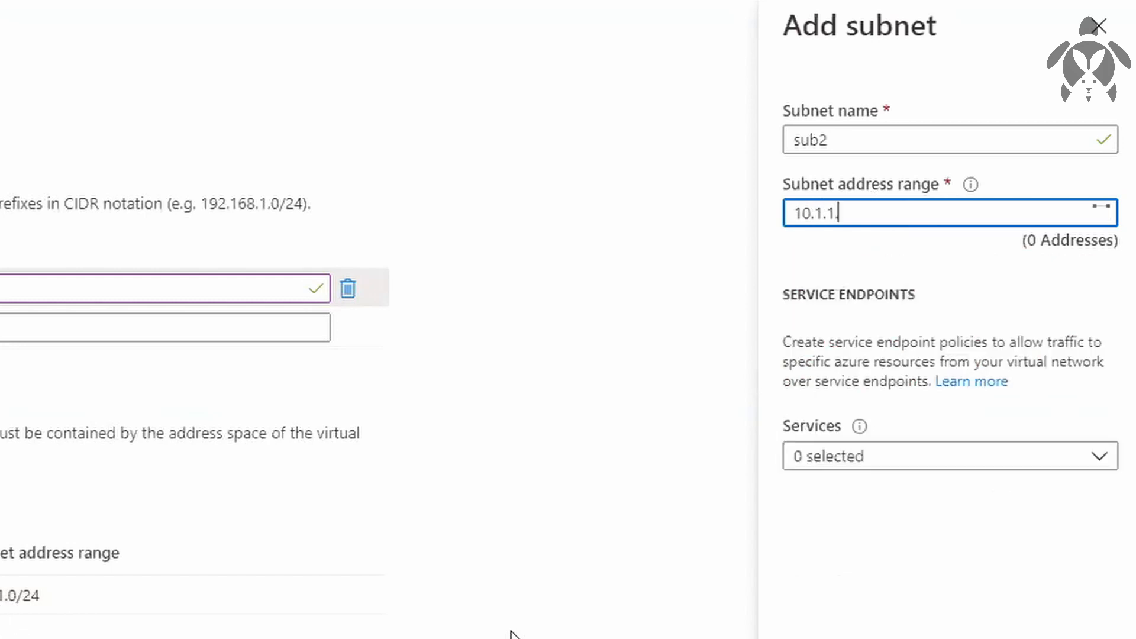
{"action": "type", "text": "24"}
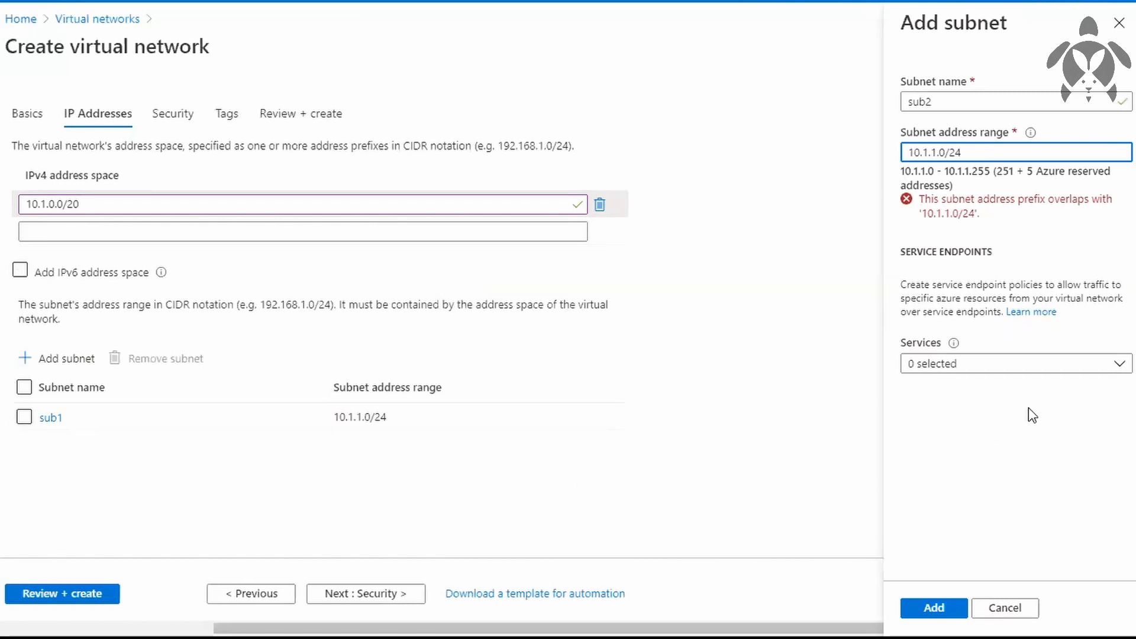
{"action": "key", "text": "BackSpace"}
{"action": "type", "text": "2"}
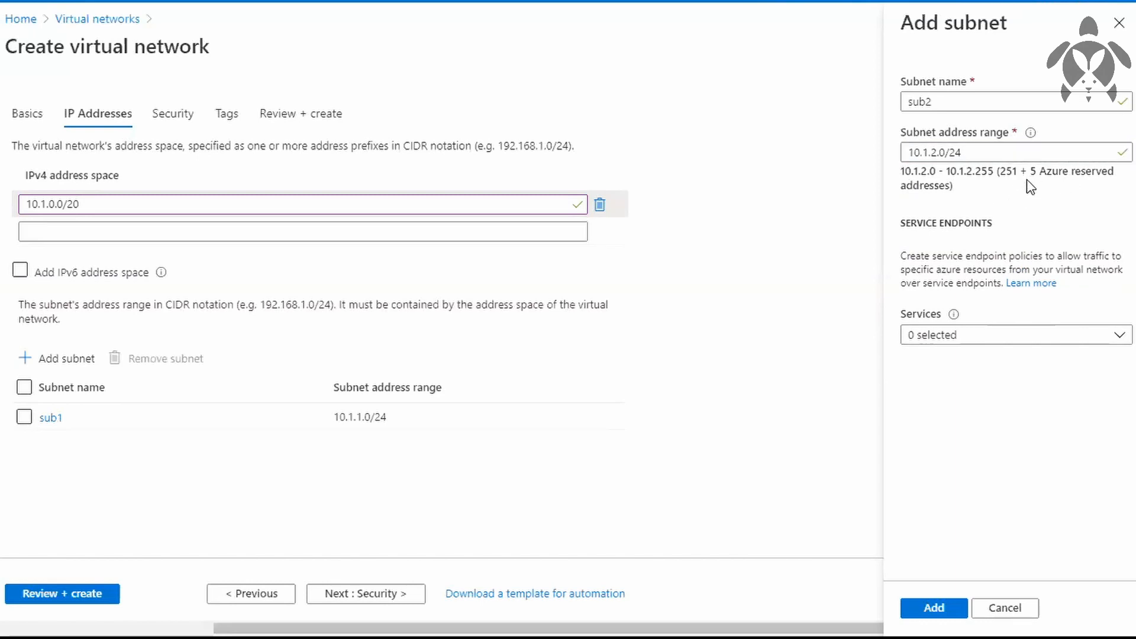
Try the address range 10.1.2.0/20 for the sub2 subnet and restore it to 10.1.2.0/24.
{"action": "left_click", "coordinate": [971, 152]}
{"action": "key", "text": "BackSpace"}
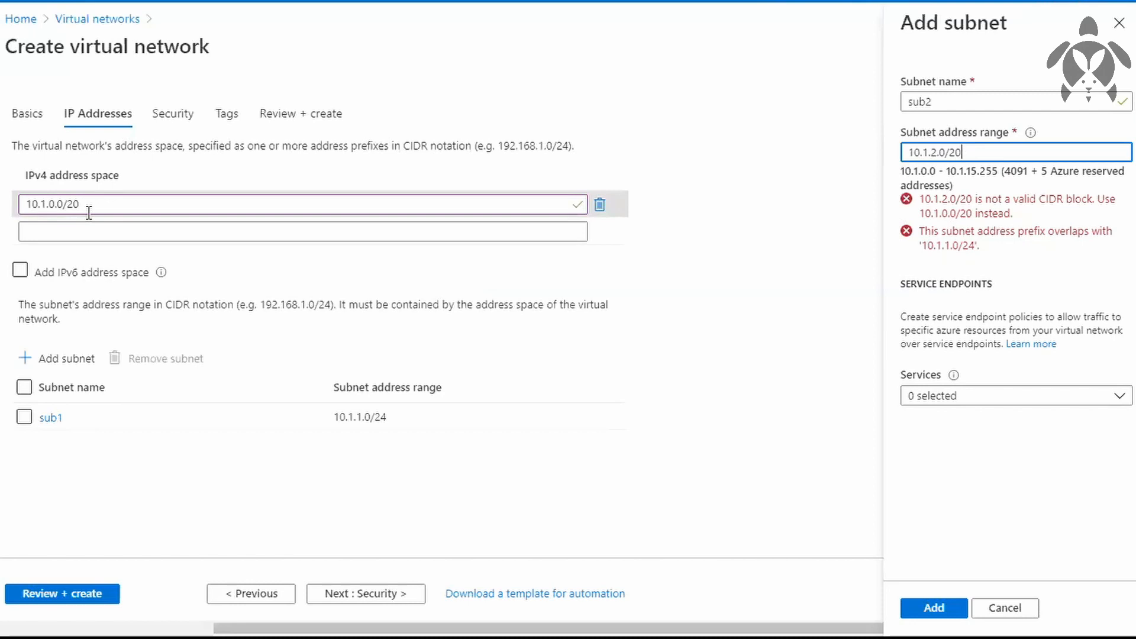
{"action": "key", "text": "BackSpace"}
{"action": "key", "text": "BackSpace"}
{"action": "type", "text": "24"}
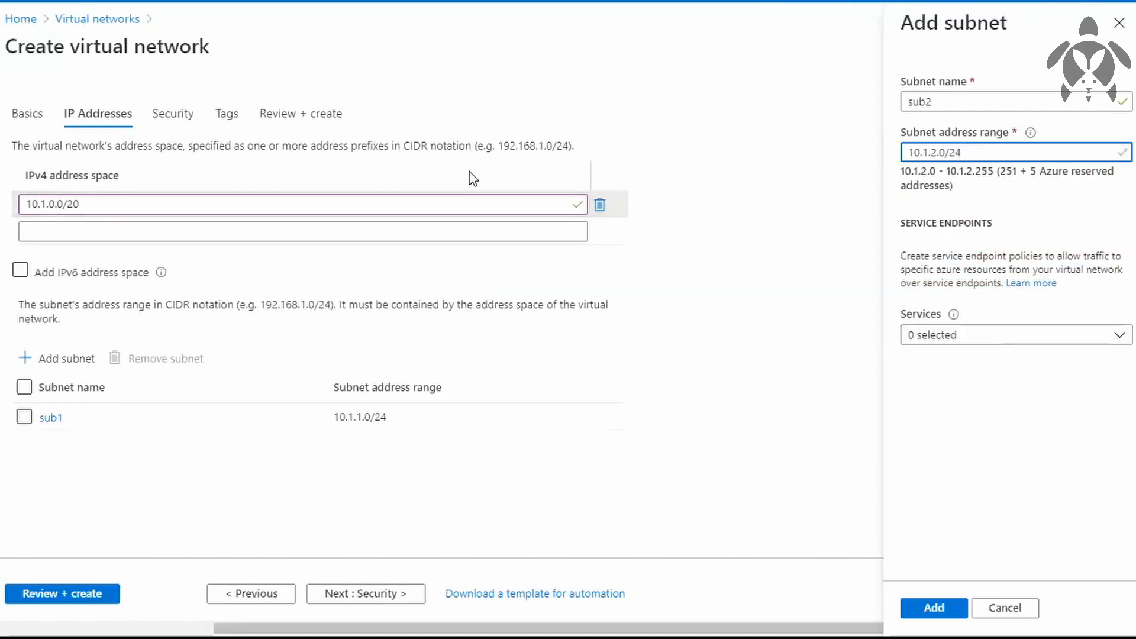
Set the address range of sub2 to 10.1.2.0/26 and add the subnet.
{"action": "left_click", "coordinate": [1052, 215]}
{"action": "left_click", "coordinate": [996, 156]}
{"action": "key", "text": "BackSpace"}
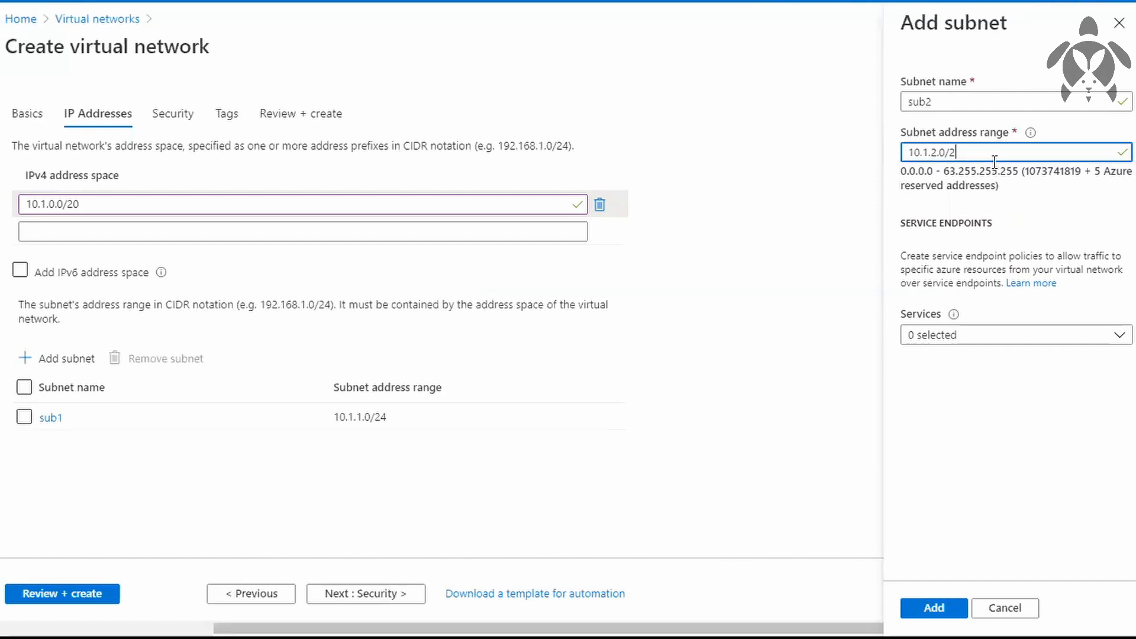
{"action": "type", "text": "6"}
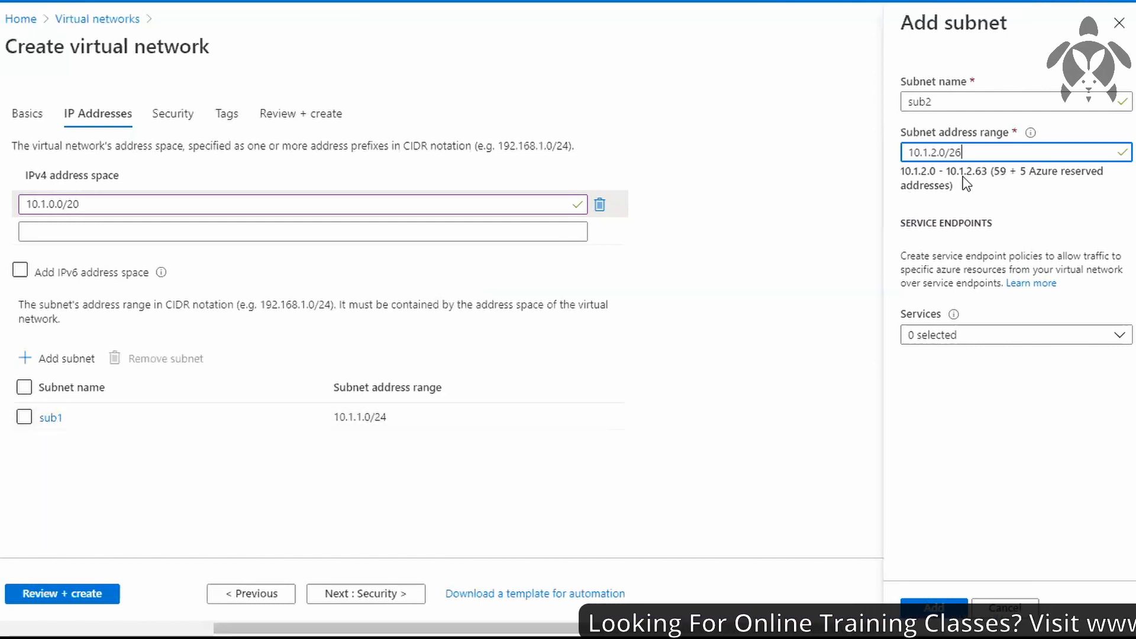
{"action": "left_click", "coordinate": [934, 603]}
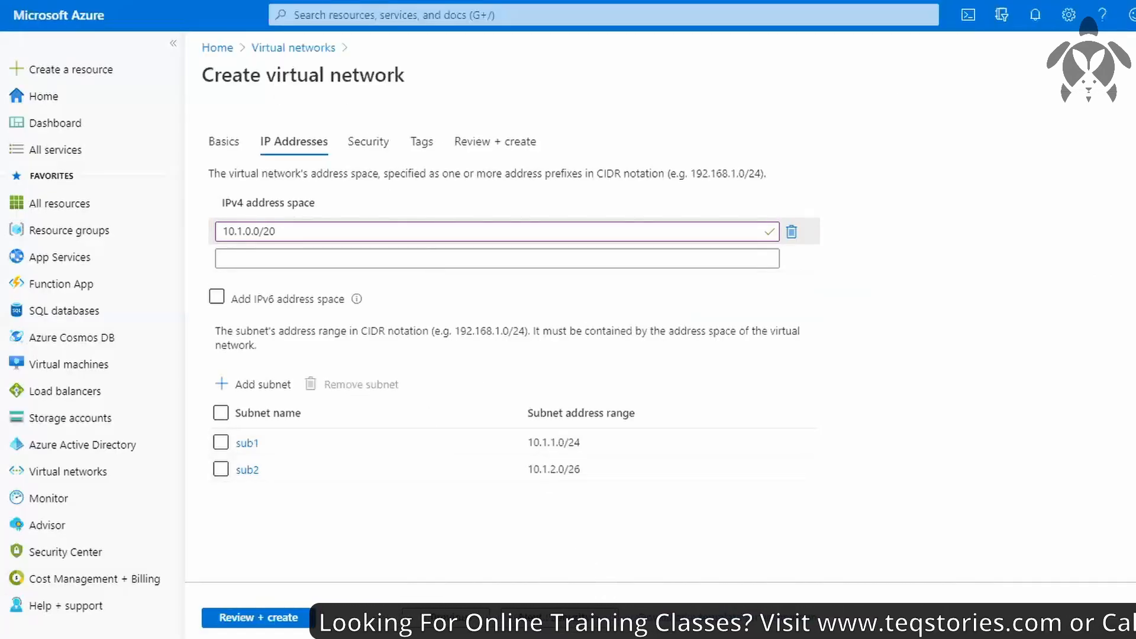
Keep the default security settings, leave the tags empty, and review and create the virtual network.
{"action": "left_click", "coordinate": [559, 617]}
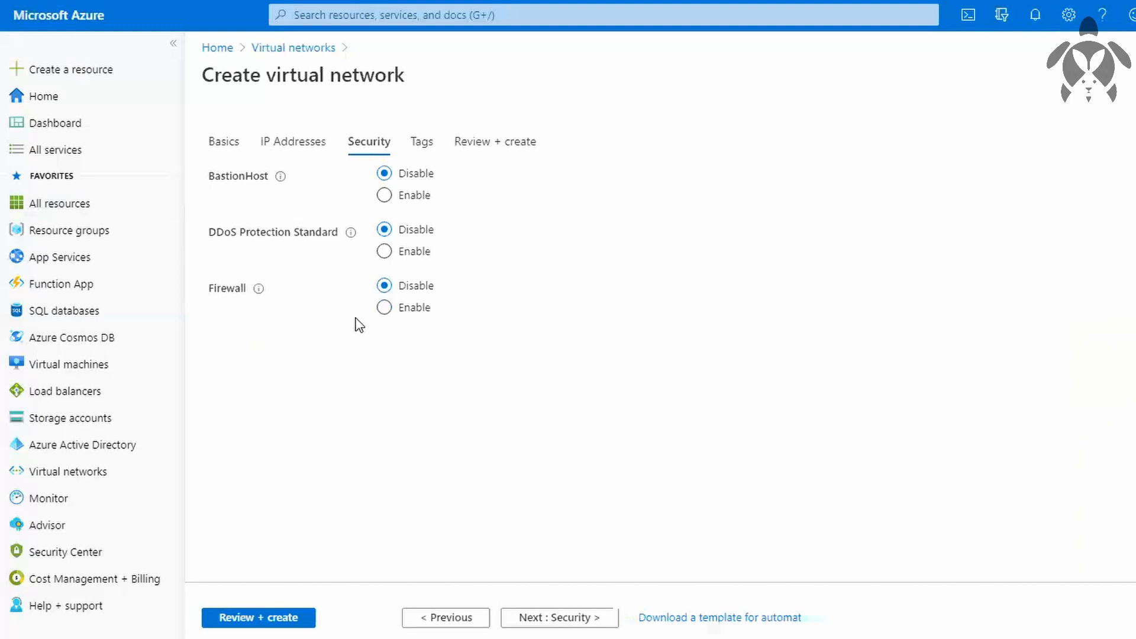
{"action": "left_click", "coordinate": [422, 148]}
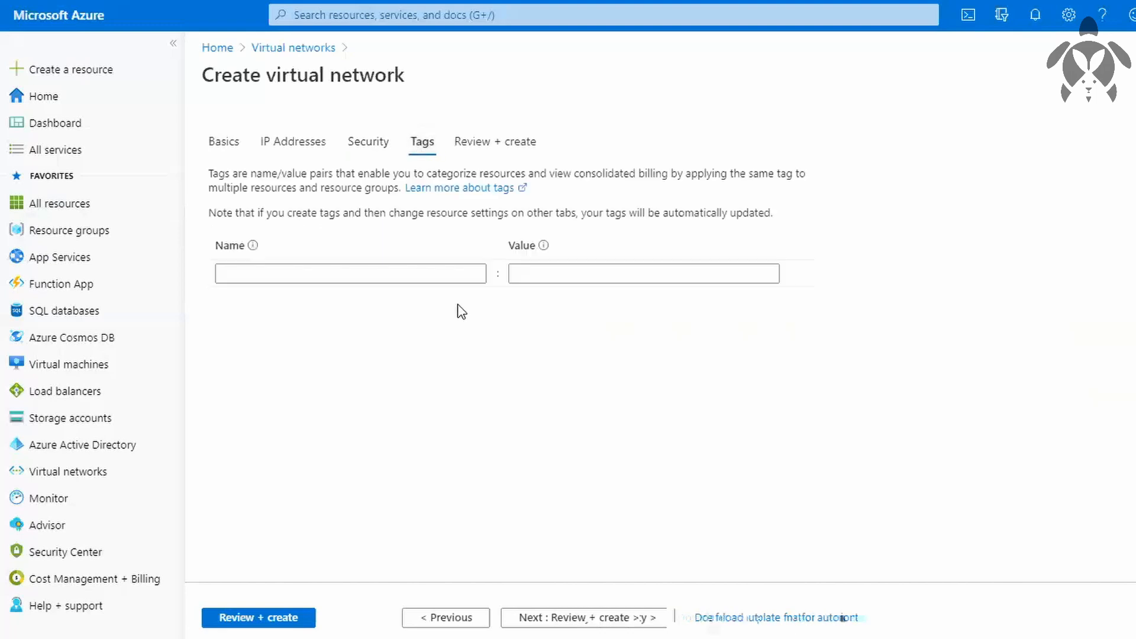
{"action": "left_click", "coordinate": [482, 143]}
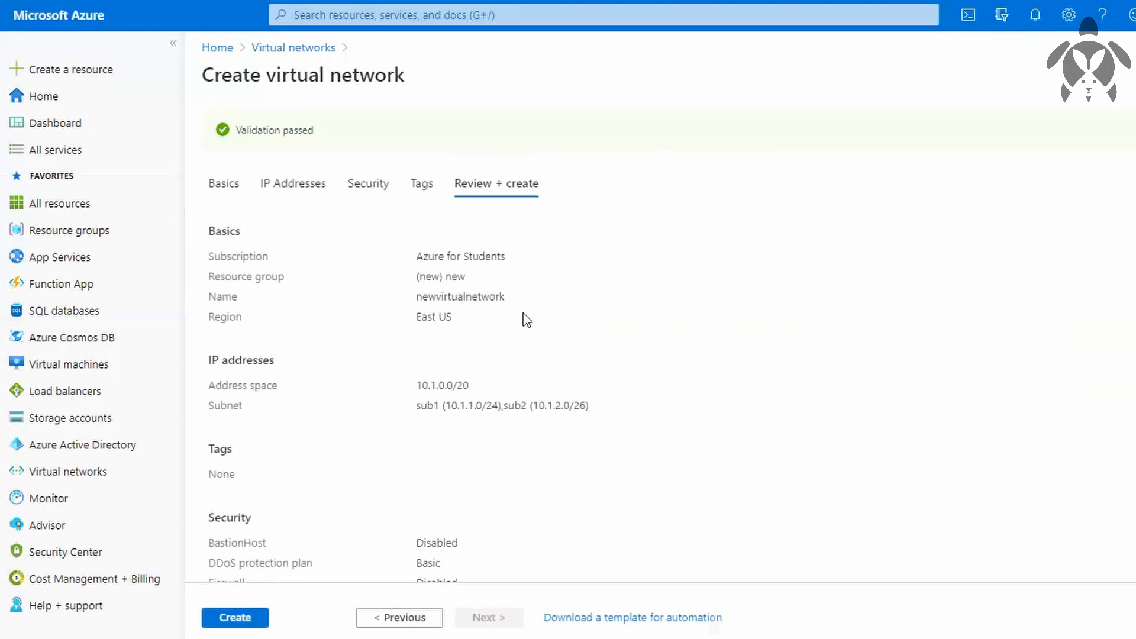
{"action": "left_click", "coordinate": [235, 617]}
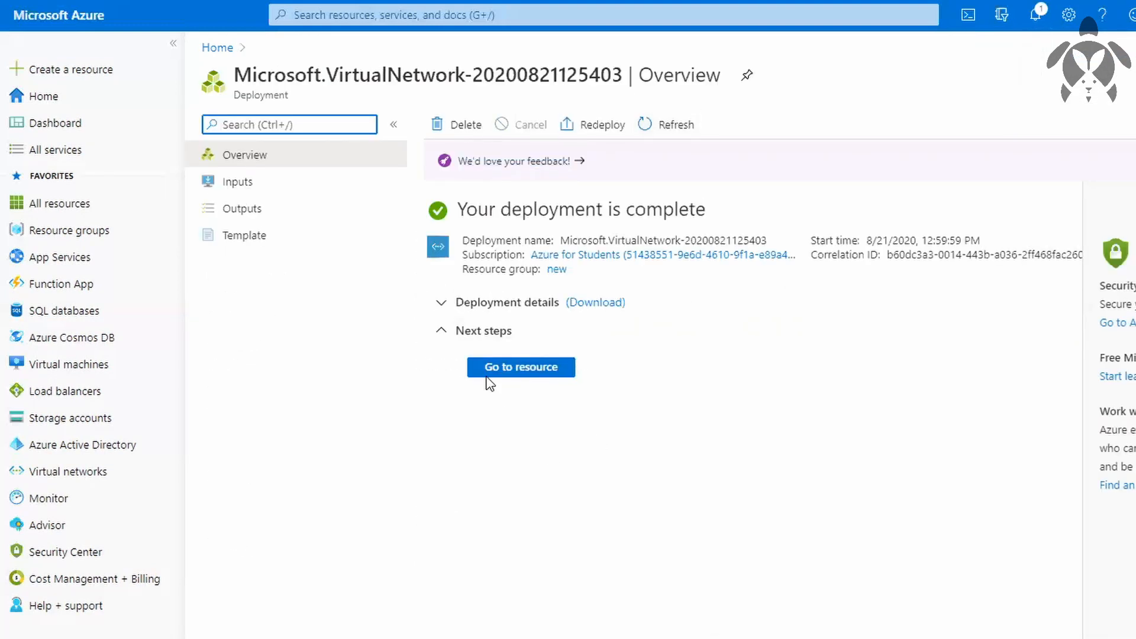
Open the deployed virtual network resource and examine its address space, connected devices, subnets and remaining settings categories.
{"action": "left_click", "coordinate": [505, 372]}
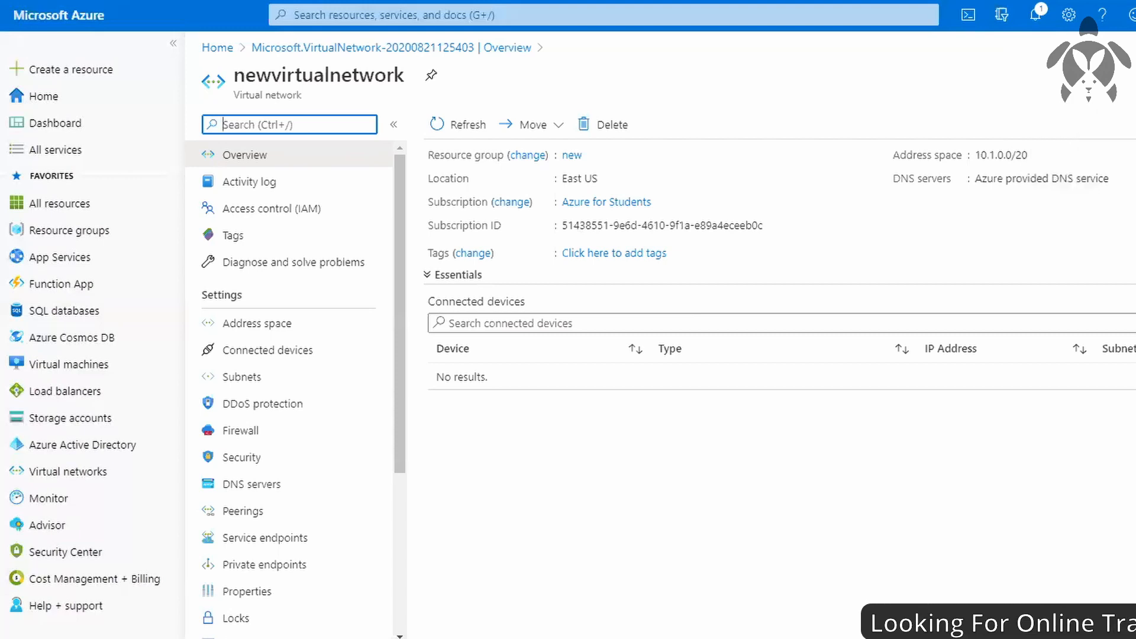
{"action": "left_click", "coordinate": [307, 336]}
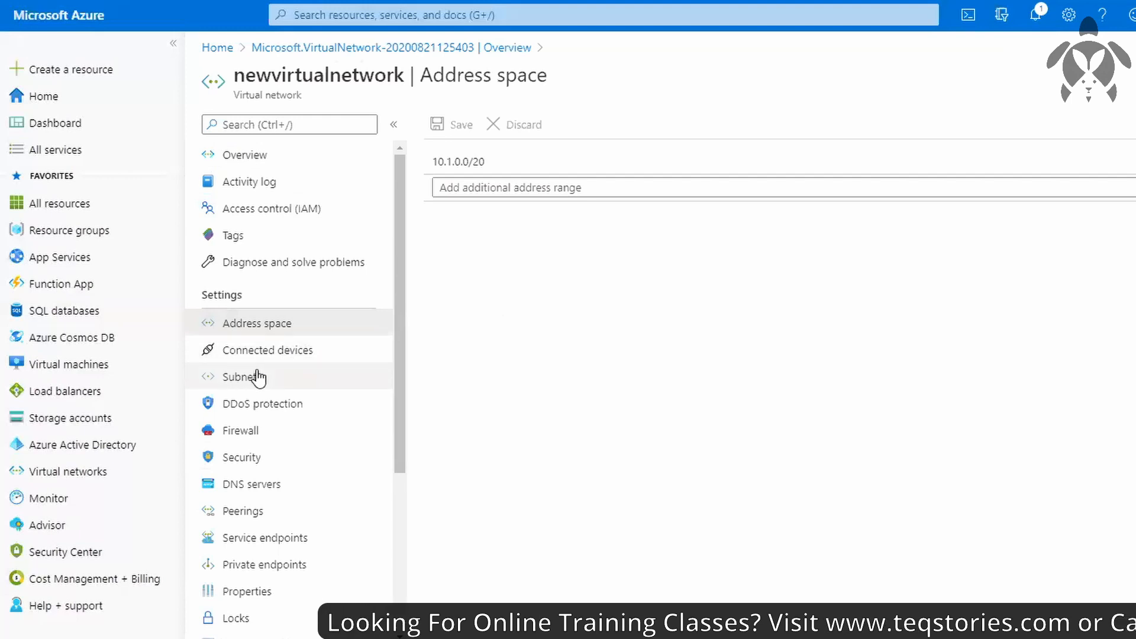
{"action": "left_click", "coordinate": [271, 355]}
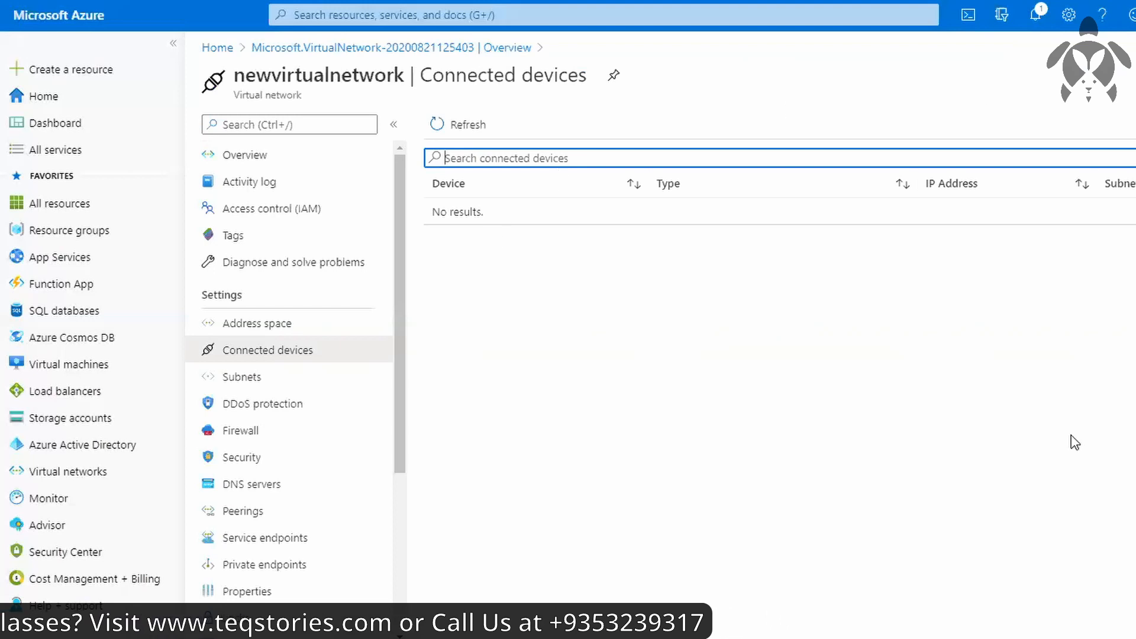
{"action": "left_click", "coordinate": [300, 386]}
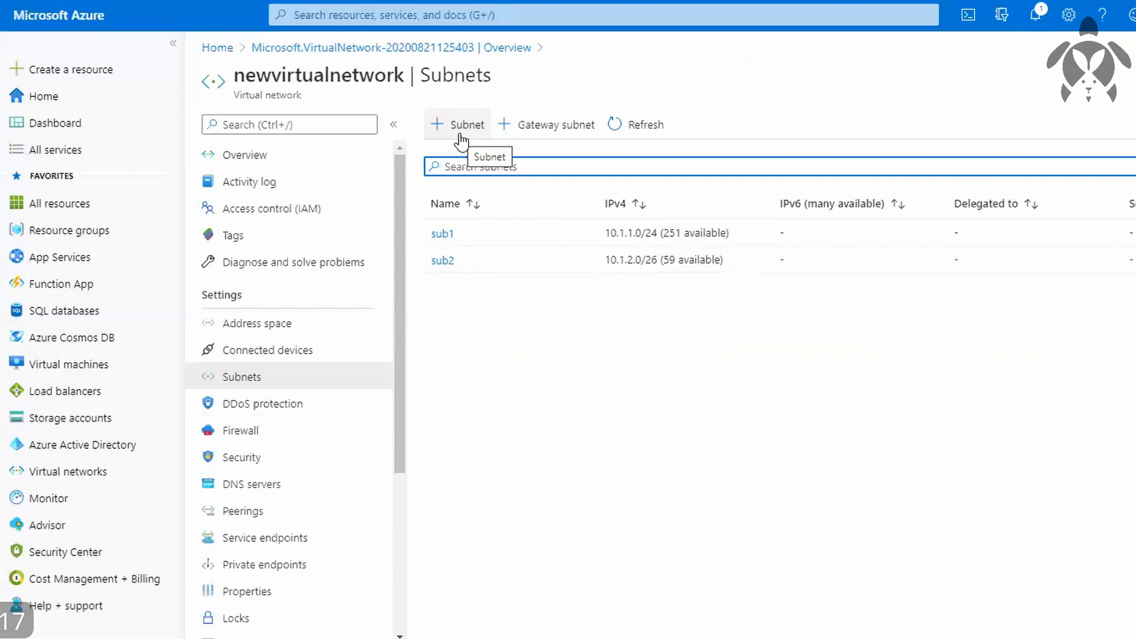
{"action": "left_click", "coordinate": [1135, 260]}
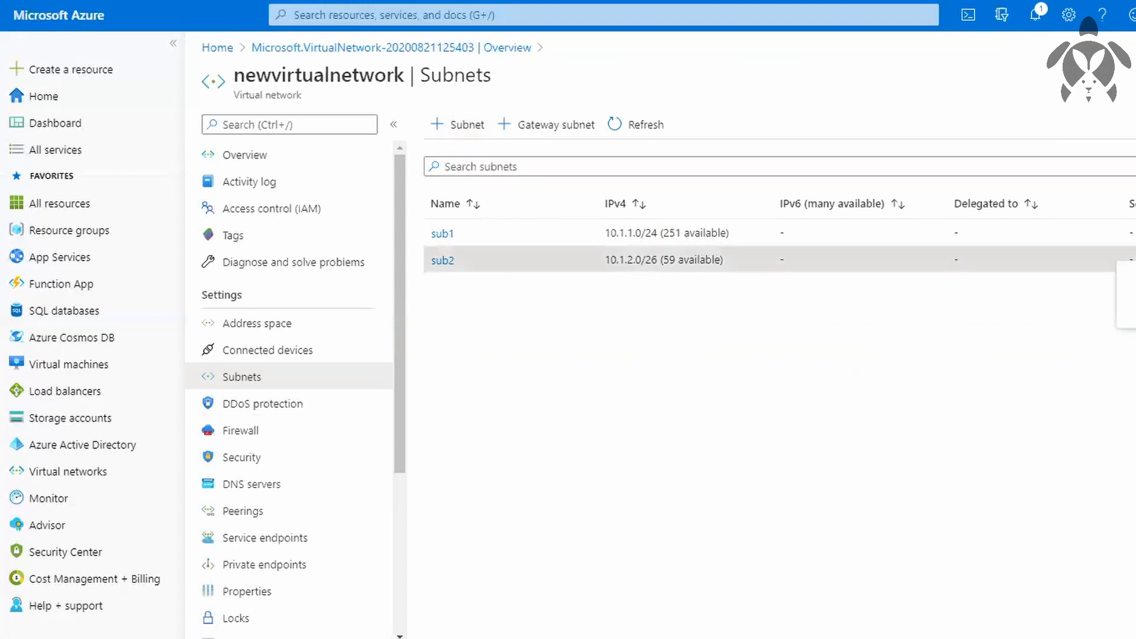
{"action": "left_click", "coordinate": [1089, 468]}
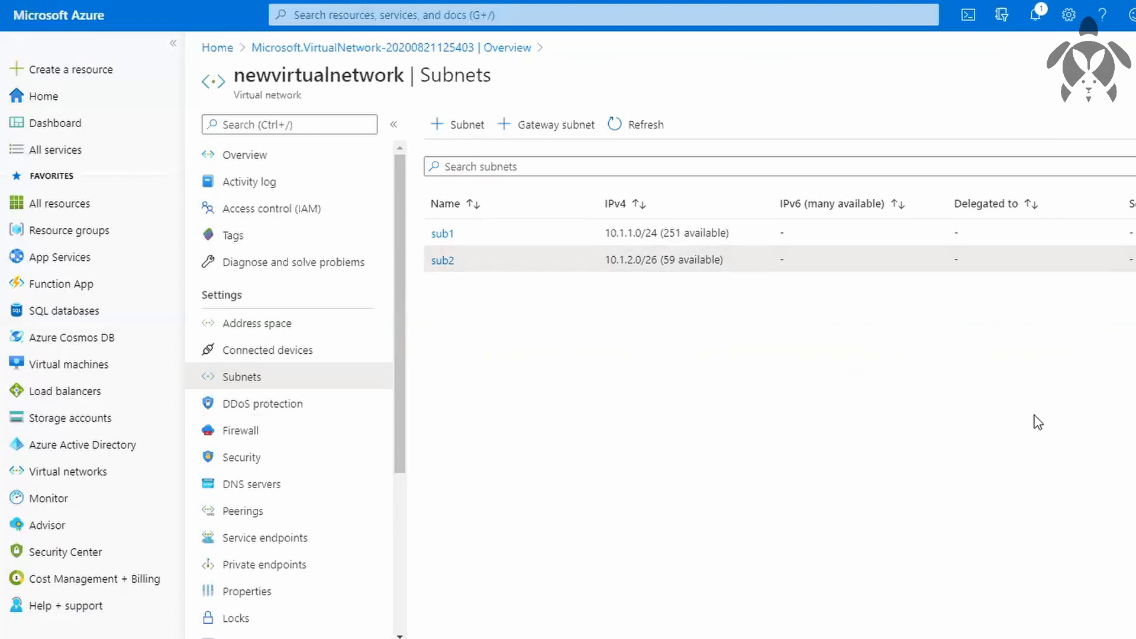
{"action": "scroll", "coordinate": [320, 474], "scroll_direction": "down", "scroll_amount": 4}
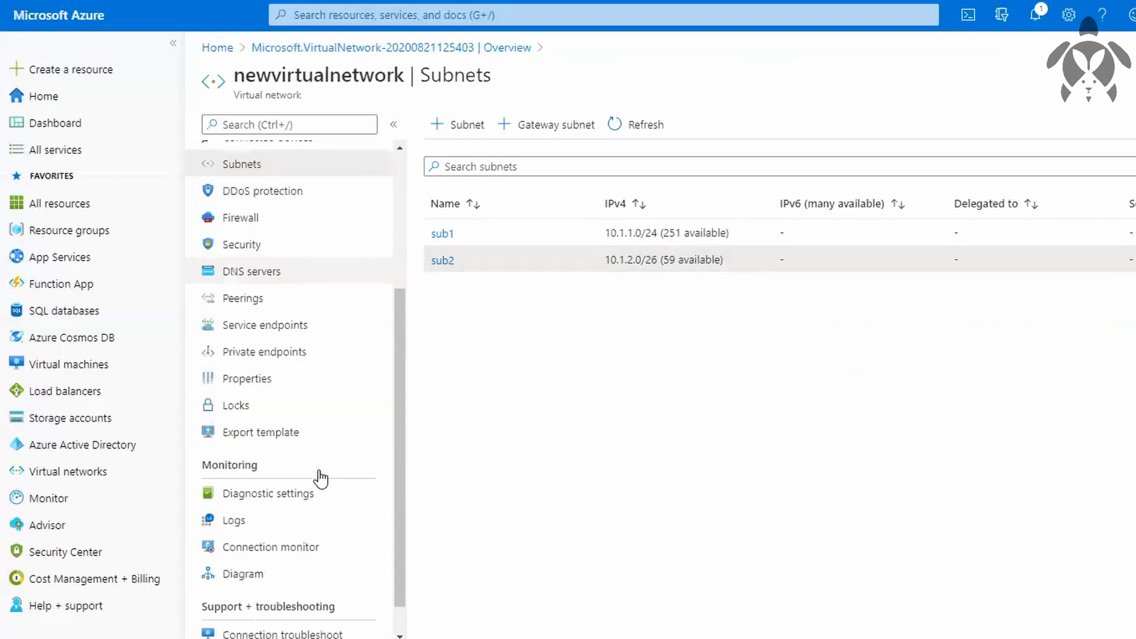
{"action": "scroll", "coordinate": [320, 477], "scroll_direction": "up", "scroll_amount": 4}
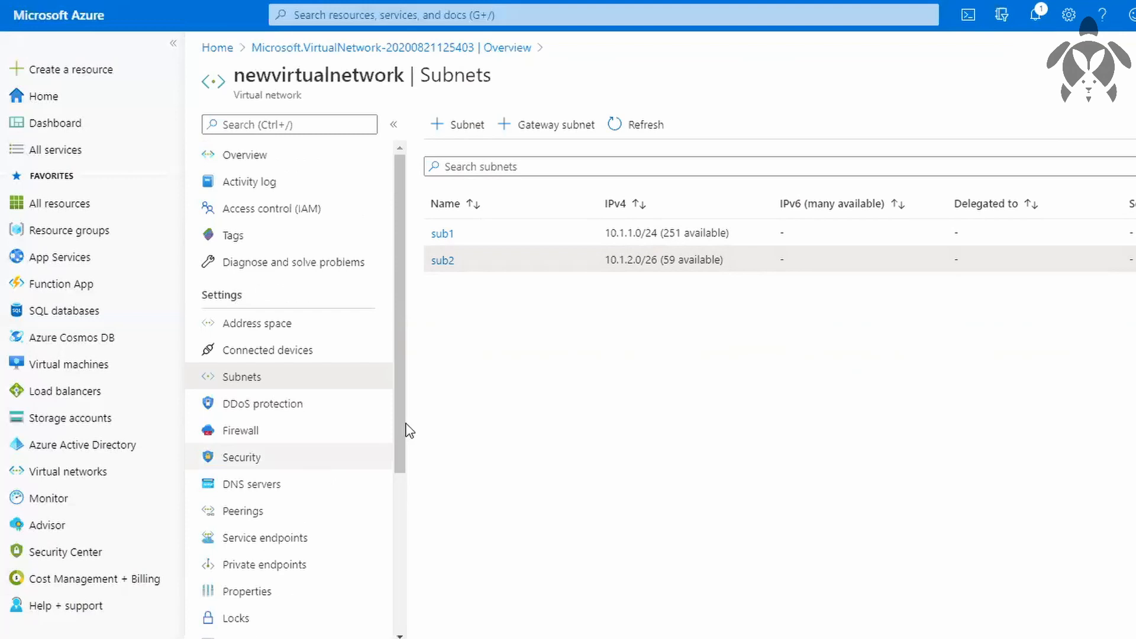